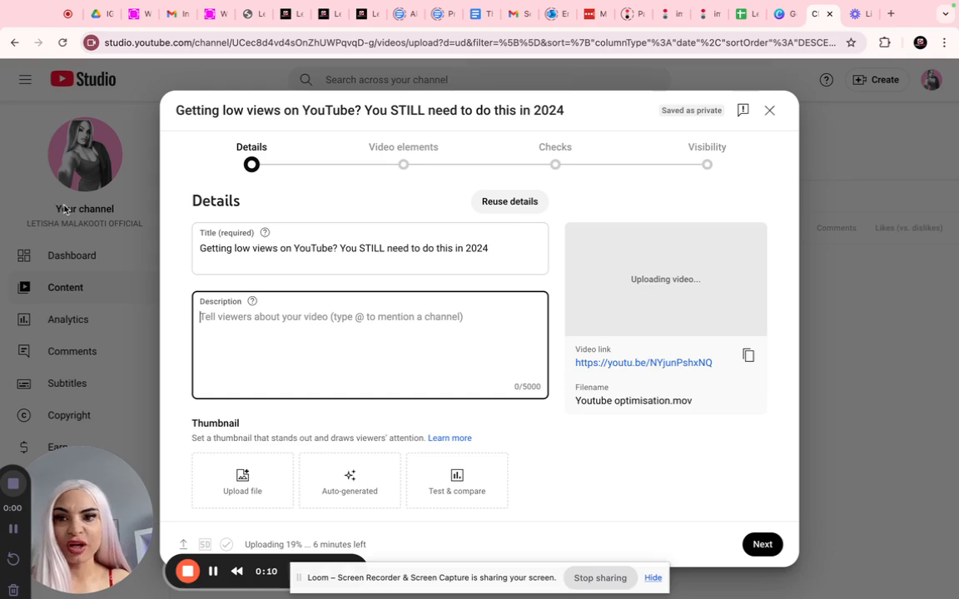
{"action": "left_click_drag", "start_coordinate": [274, 248], "coordinate": [560, 260]}
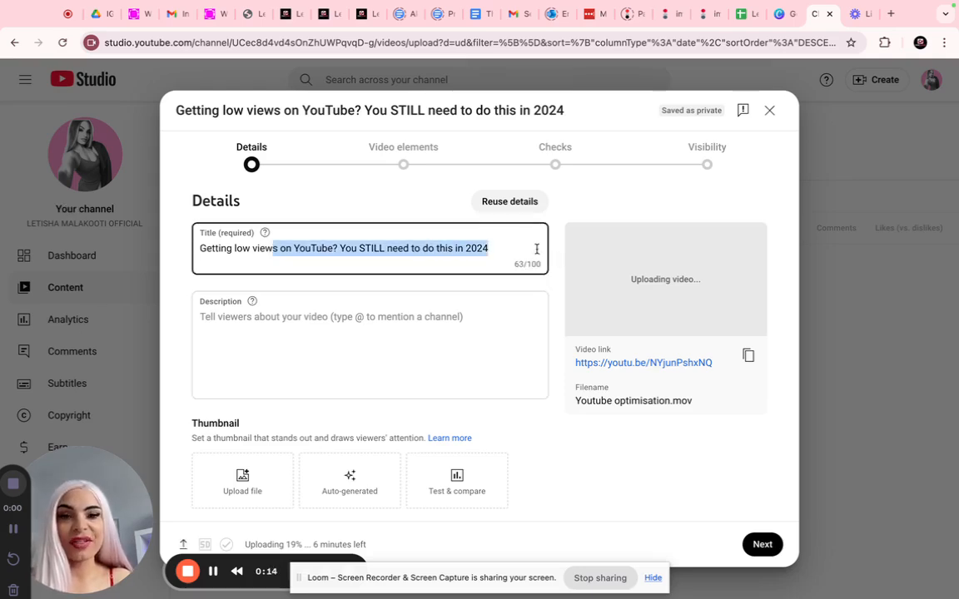
{"action": "left_click", "coordinate": [516, 251]}
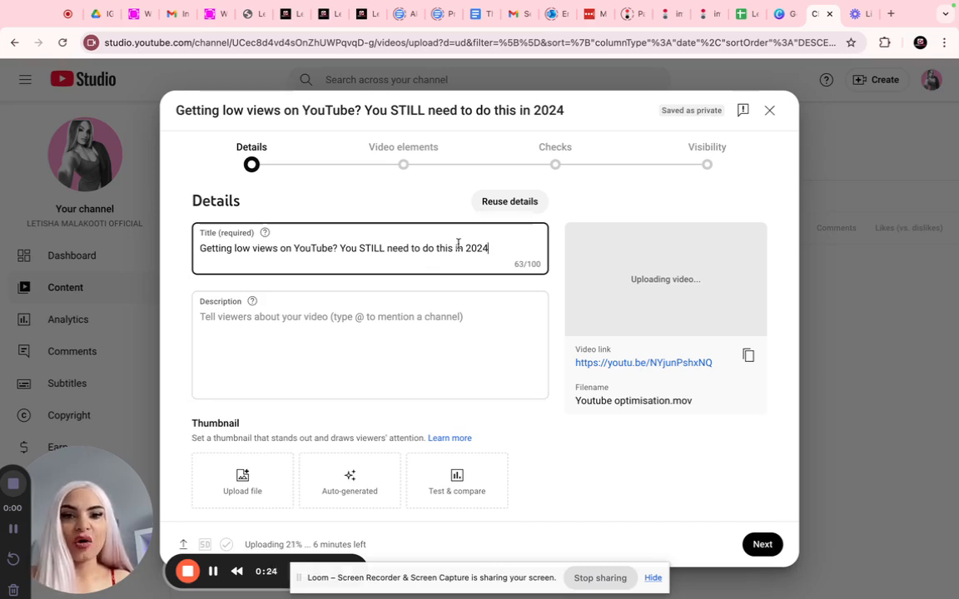
{"action": "left_click_drag", "start_coordinate": [507, 248], "coordinate": [206, 248]}
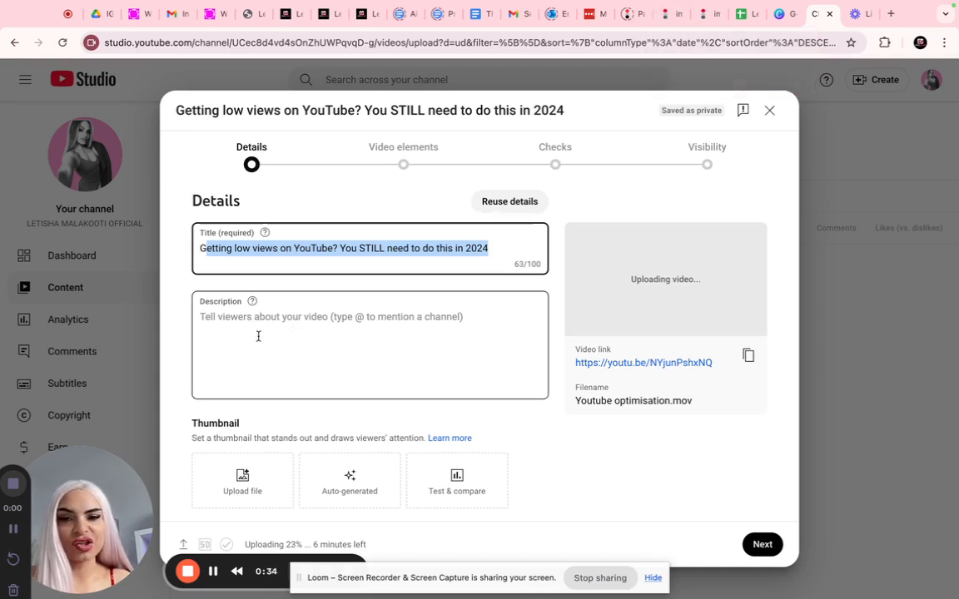
{"action": "left_click", "coordinate": [236, 247]}
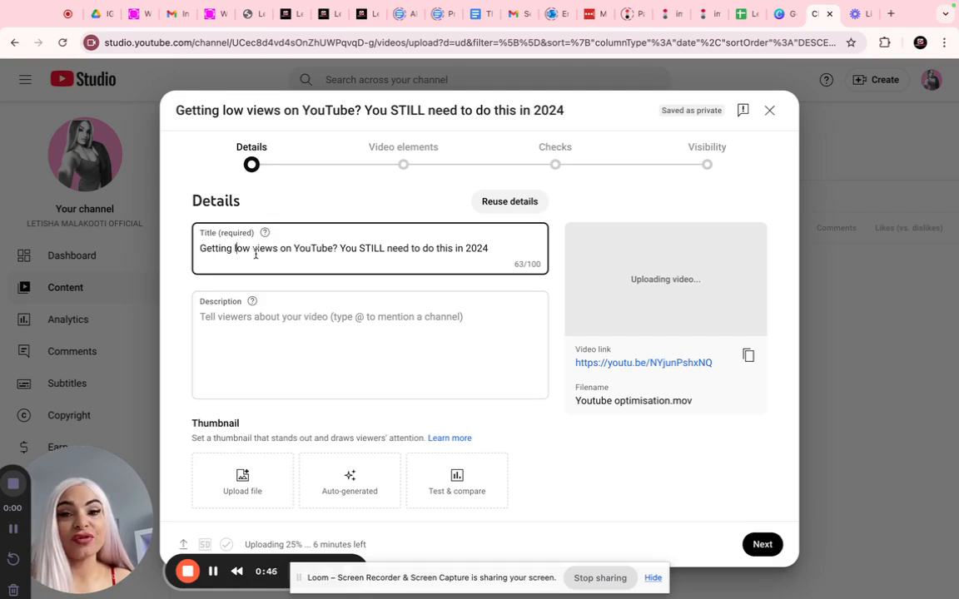
{"action": "left_click", "coordinate": [200, 250]}
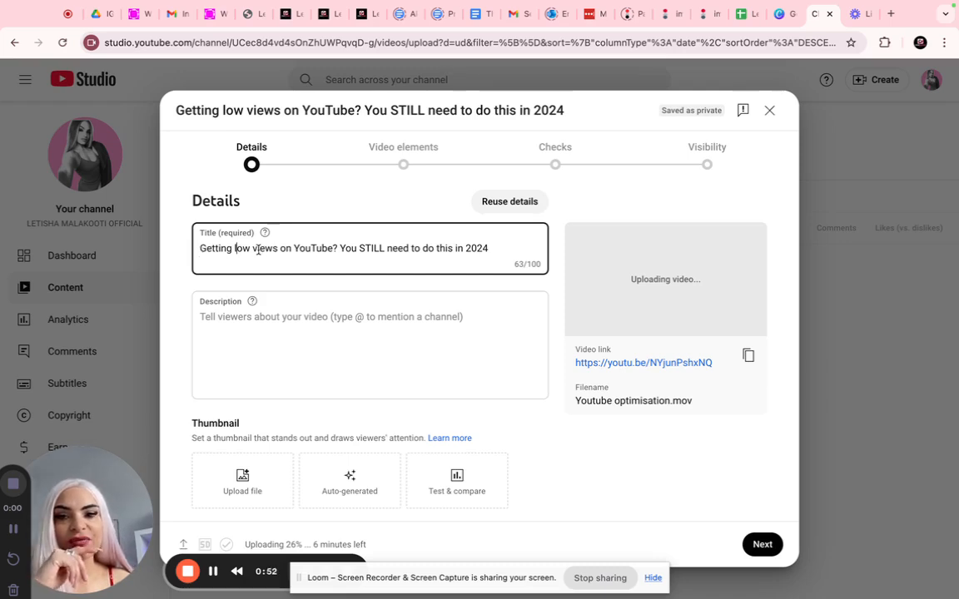
- Change the video title to "How to INCREASE YouTube Views, You STILL need to do this in 2024"
{"action": "left_click_drag", "start_coordinate": [291, 249], "coordinate": [162, 248]}
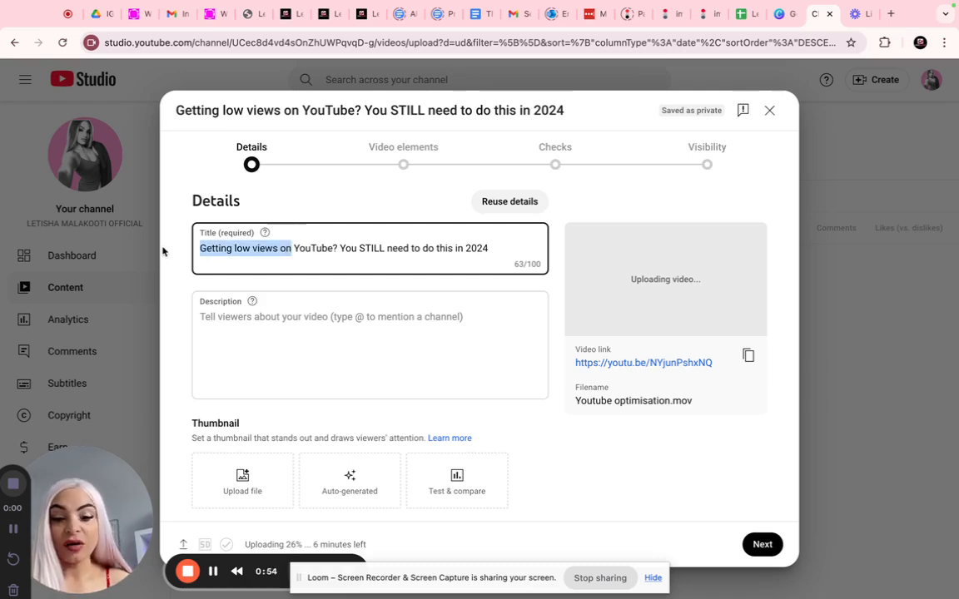
{"action": "type", "text": "How to INCREASE"}
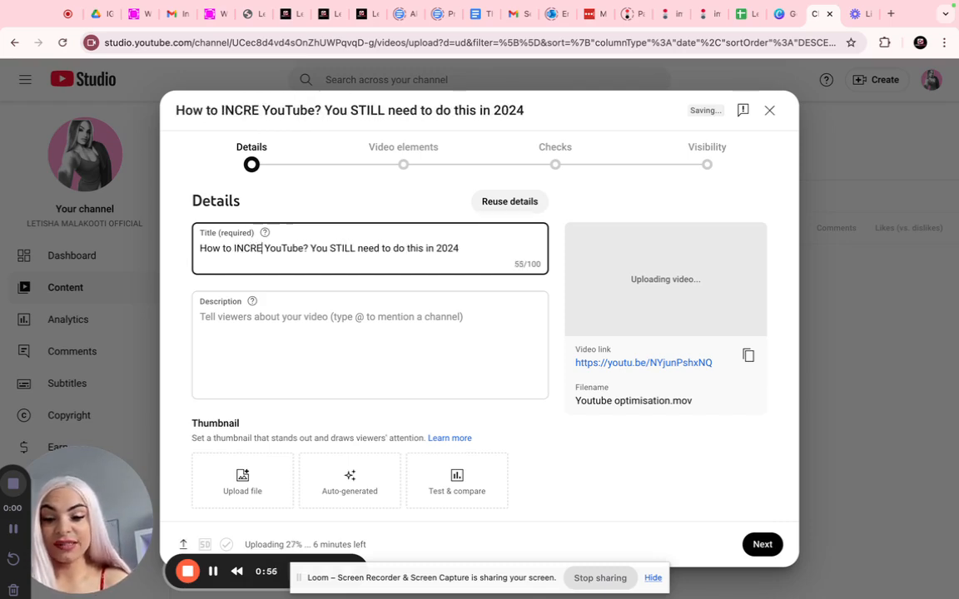
{"action": "left_click", "coordinate": [323, 247]}
{"action": "type", "text": "Views="}
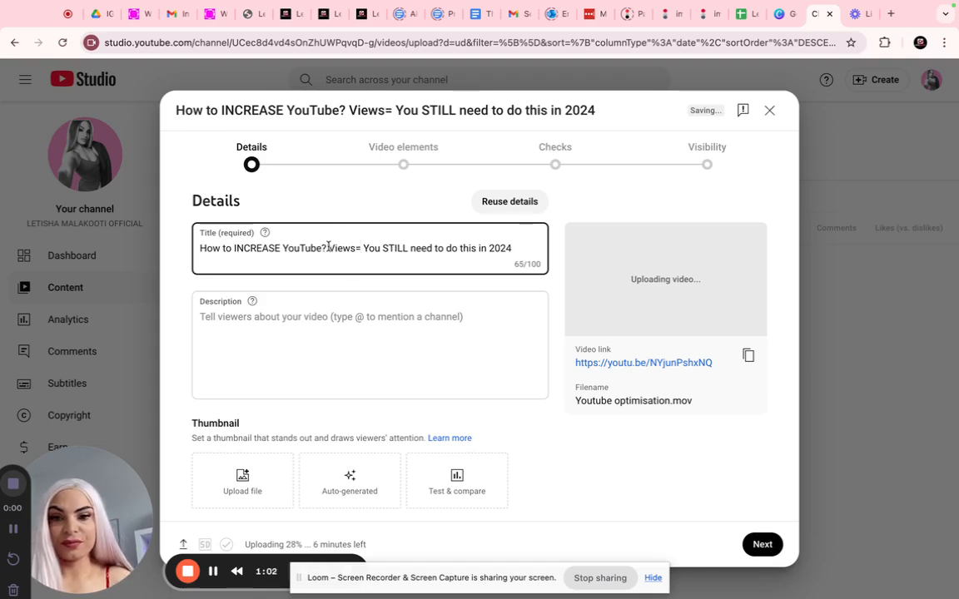
{"action": "key", "text": "BackSpace"}
{"action": "key", "text": "BackSpace"}
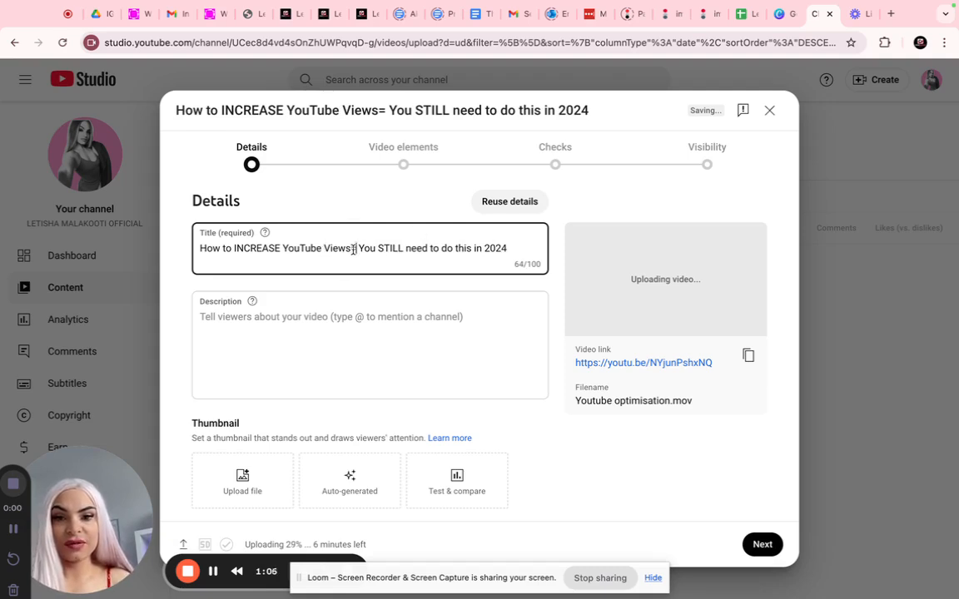
{"action": "key", "text": "BackSpace"}
{"action": "type", "text": ","}
- Paste the copied YouTube SEO strategies text into the description and remove the extra blank lines above "1. Keyword Research for Titles"
{"action": "left_click", "coordinate": [358, 344]}
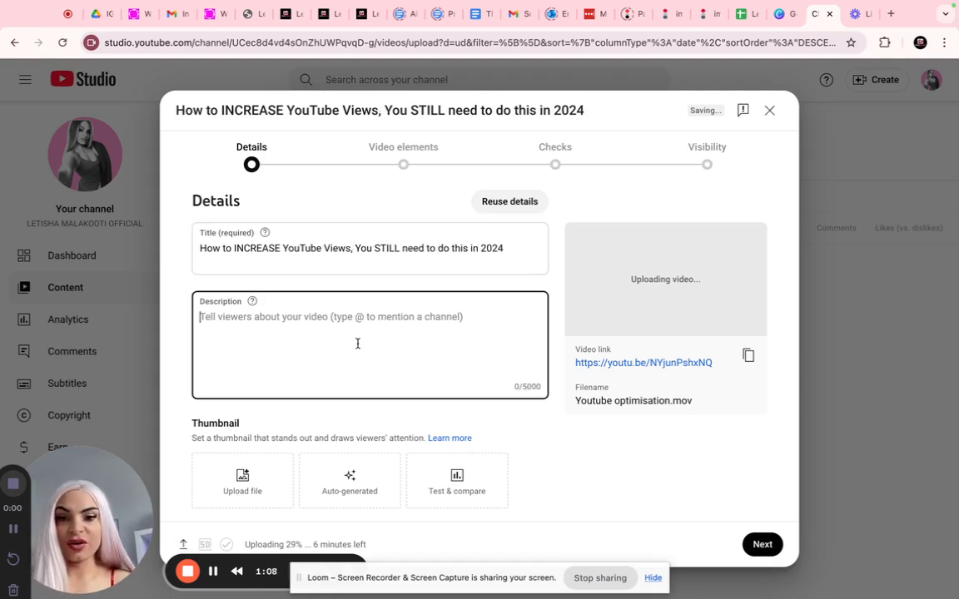
{"action": "key", "text": "super+v"}
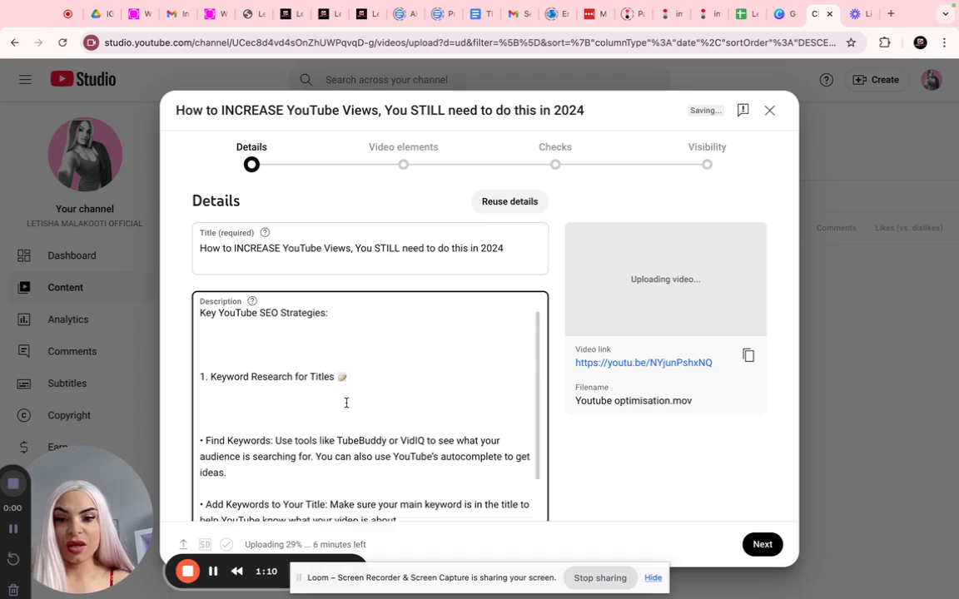
{"action": "left_click", "coordinate": [247, 349]}
{"action": "key", "text": "BackSpace"}
{"action": "key", "text": "BackSpace"}
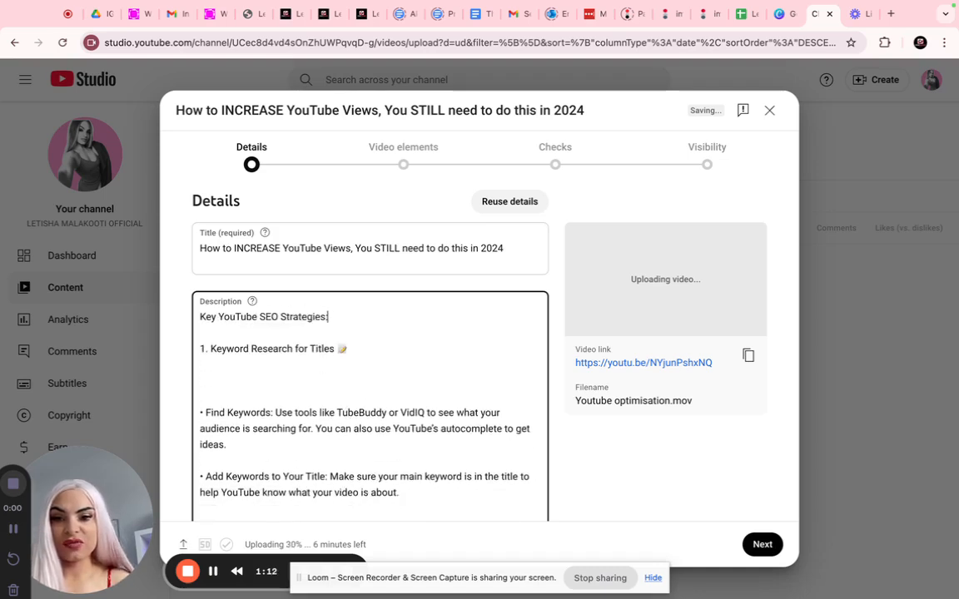
- Remove the surplus blank lines in the description below the "1. Keyword Research for Titles" heading and around "Example Titles:"
{"action": "left_click", "coordinate": [241, 395]}
{"action": "key", "text": "BackSpace"}
{"action": "key", "text": "BackSpace"}
{"action": "key", "text": "BackSpace"}
{"action": "left_click", "coordinate": [214, 487]}
{"action": "key", "text": "BackSpace"}
{"action": "key", "text": "BackSpace"}
{"action": "scroll", "coordinate": [226, 468], "scroll_direction": "down", "scroll_amount": 2}
{"action": "left_click", "coordinate": [227, 376]}
{"action": "key", "text": "BackSpace"}
{"action": "key", "text": "BackSpace"}
- Reduce the gaps above and below the description's "2. Optimize Your Descriptions" heading to one blank line each
{"action": "left_click", "coordinate": [218, 489]}
{"action": "key", "text": "BackSpace"}
{"action": "key", "text": "BackSpace"}
{"action": "key", "text": "BackSpace"}
{"action": "key", "text": "BackSpace"}
{"action": "scroll", "coordinate": [216, 450], "scroll_direction": "down", "scroll_amount": 1}
{"action": "left_click", "coordinate": [216, 419]}
{"action": "key", "text": "BackSpace"}
{"action": "key", "text": "BackSpace"}
{"action": "key", "text": "Return"}
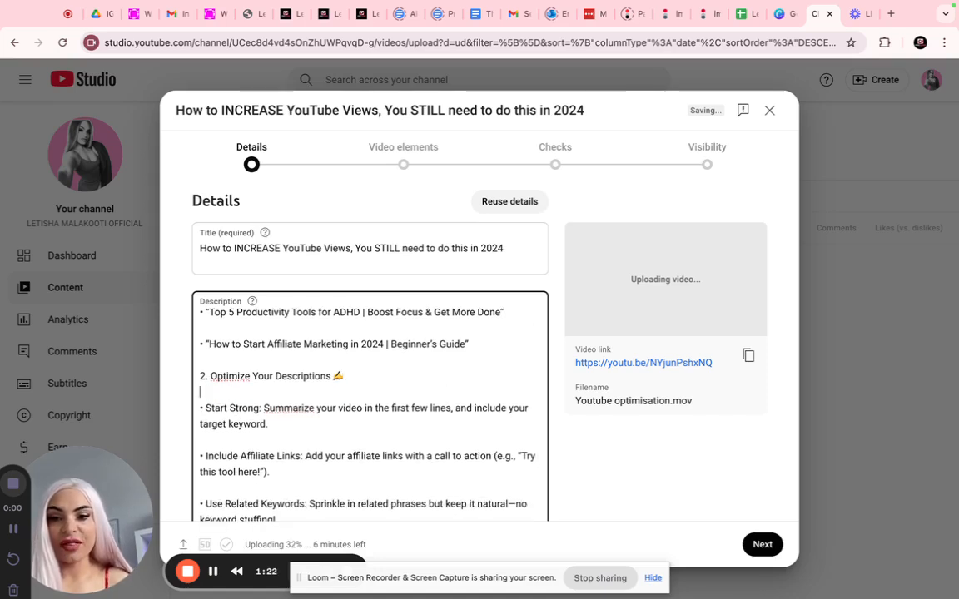
- Remove the surplus blank lines above and below the description's "3. Tags & Metadata" heading
{"action": "scroll", "coordinate": [235, 419], "scroll_direction": "down", "scroll_amount": 3}
{"action": "left_click", "coordinate": [209, 485]}
{"action": "key", "text": "BackSpace"}
{"action": "key", "text": "BackSpace"}
{"action": "key", "text": "BackSpace"}
{"action": "key", "text": "BackSpace"}
{"action": "key", "text": "BackSpace"}
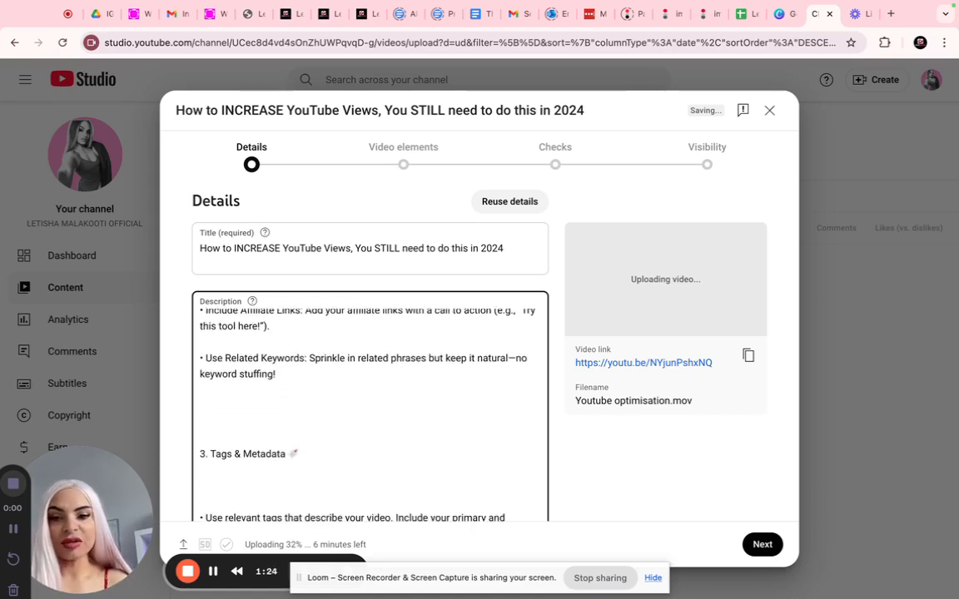
{"action": "key", "text": "BackSpace"}
{"action": "left_click", "coordinate": [233, 426]}
{"action": "key", "text": "BackSpace"}
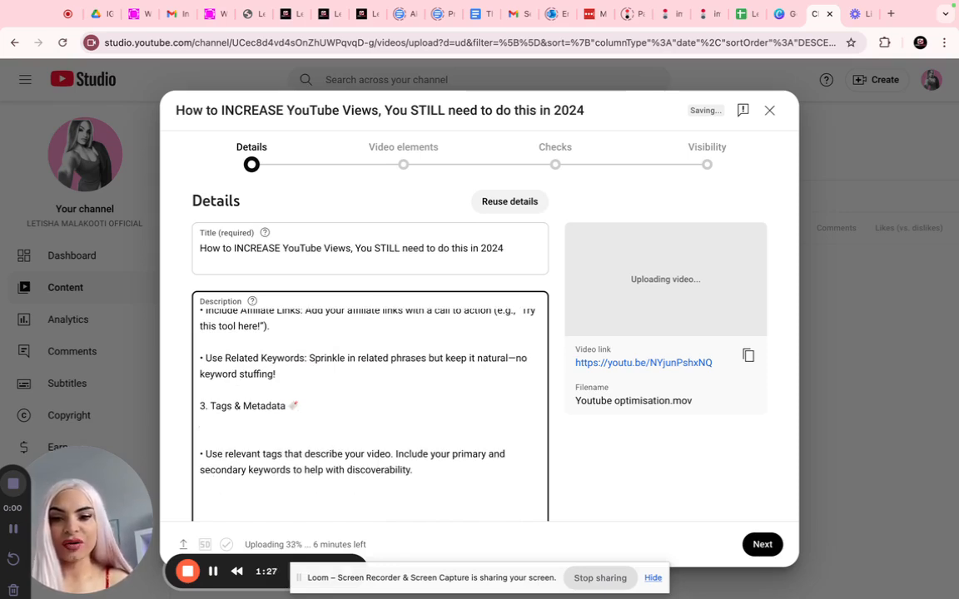
{"action": "key", "text": "BackSpace"}
- Remove the surplus blank lines around the example tags and above the "4. Create Custom Thumbnails" heading in the description
{"action": "scroll", "coordinate": [219, 450], "scroll_direction": "down", "scroll_amount": 2}
{"action": "left_click", "coordinate": [207, 417]}
{"action": "key", "text": "BackSpace"}
{"action": "key", "text": "BackSpace"}
{"action": "scroll", "coordinate": [222, 422], "scroll_direction": "down", "scroll_amount": 2}
{"action": "left_click", "coordinate": [222, 408]}
{"action": "key", "text": "BackSpace"}
{"action": "key", "text": "BackSpace"}
{"action": "key", "text": "BackSpace"}
{"action": "key", "text": "BackSpace"}
{"action": "key", "text": "BackSpace"}
{"action": "key", "text": "BackSpace"}
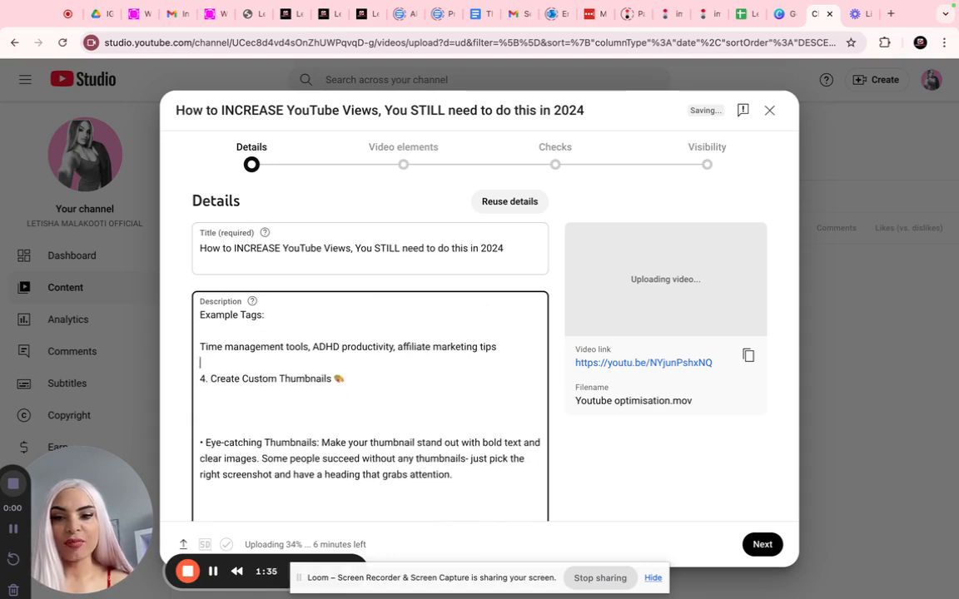
- Close the gap below the "4. Create Custom Thumbnails" heading and leave one blank line between its two bullet points
{"action": "left_click", "coordinate": [218, 422]}
{"action": "key", "text": "BackSpace"}
{"action": "key", "text": "BackSpace"}
{"action": "key", "text": "BackSpace"}
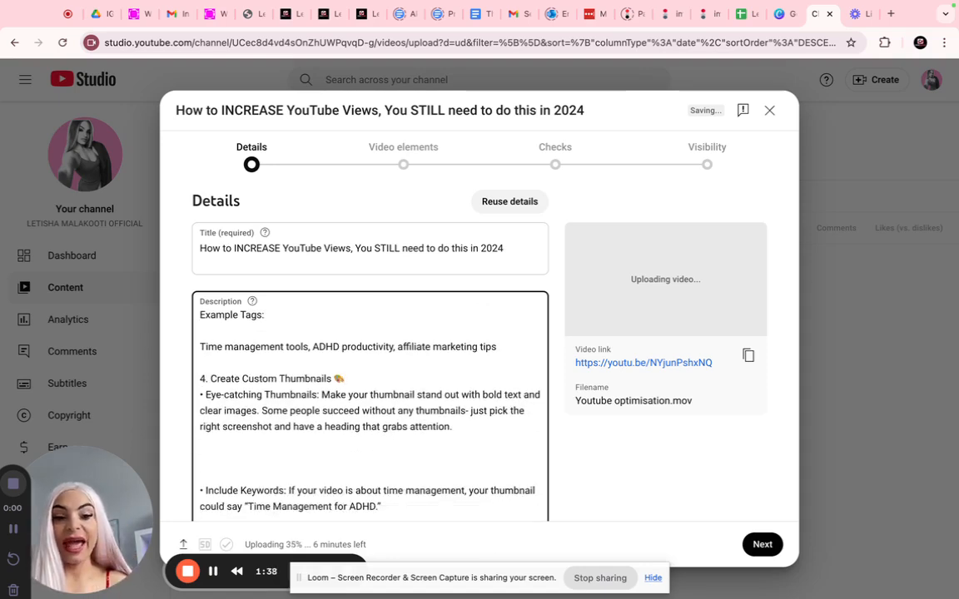
{"action": "scroll", "coordinate": [241, 391], "scroll_direction": "down", "scroll_amount": 4}
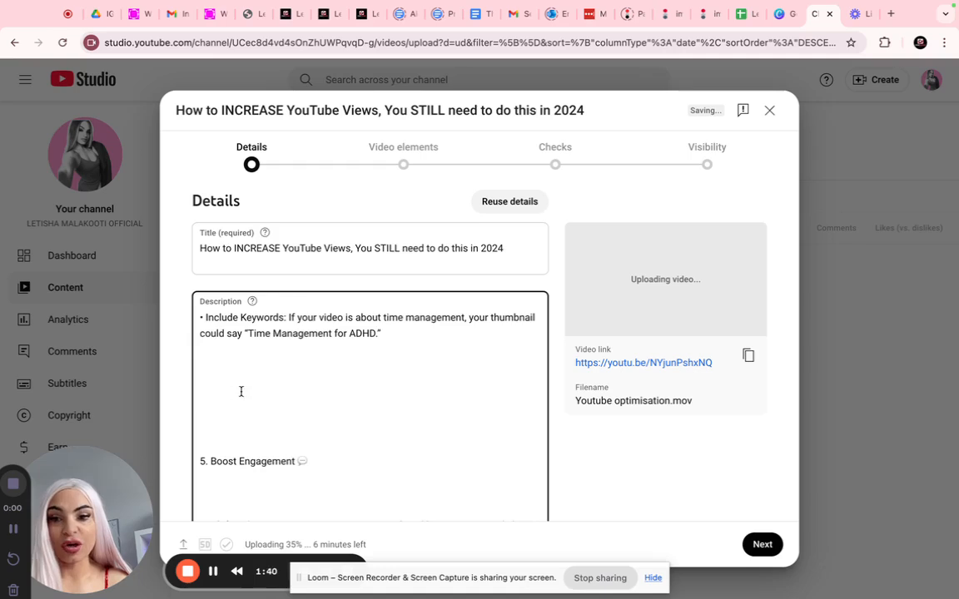
{"action": "scroll", "coordinate": [241, 391], "scroll_direction": "up", "scroll_amount": 2}
{"action": "left_click", "coordinate": [214, 374]}
{"action": "key", "text": "BackSpace"}
{"action": "key", "text": "BackSpace"}
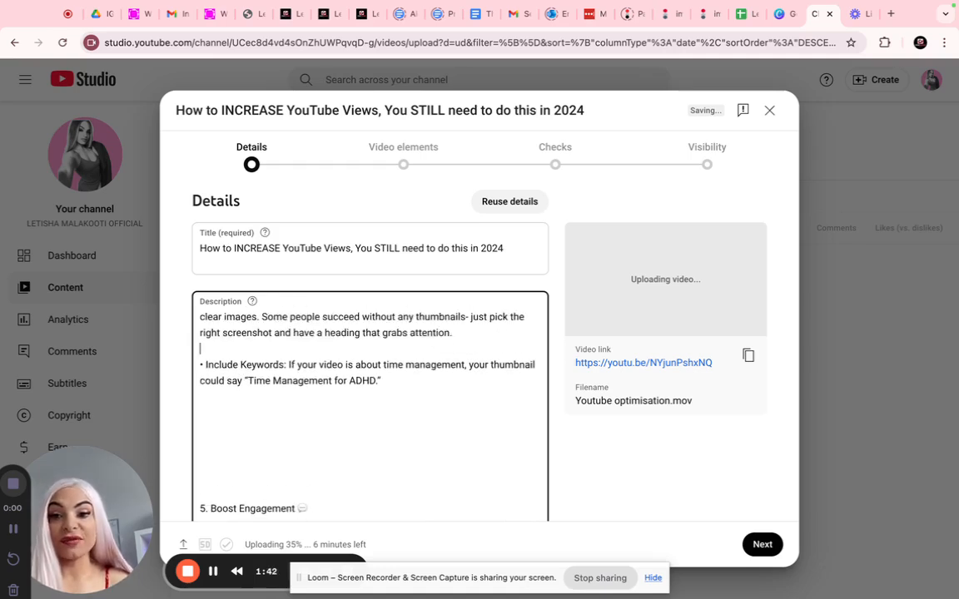
- Remove the surplus blank lines above and below the description's "5. Boost Engagement" heading
{"action": "left_click", "coordinate": [225, 460]}
{"action": "key", "text": "BackSpace"}
{"action": "key", "text": "BackSpace"}
{"action": "key", "text": "BackSpace"}
{"action": "key", "text": "BackSpace"}
{"action": "key", "text": "BackSpace"}
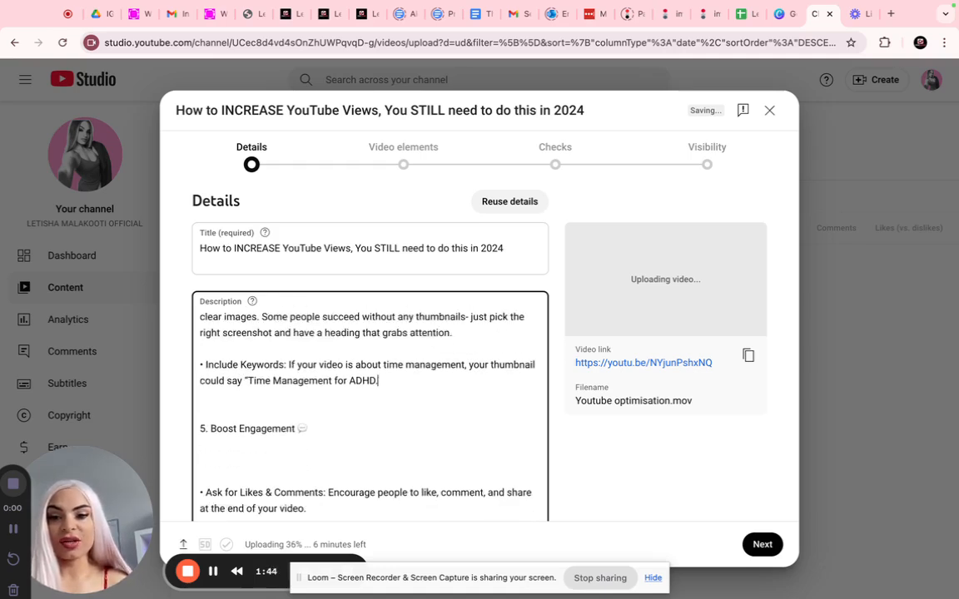
{"action": "left_click", "coordinate": [214, 479]}
{"action": "key", "text": "BackSpace"}
{"action": "key", "text": "BackSpace"}
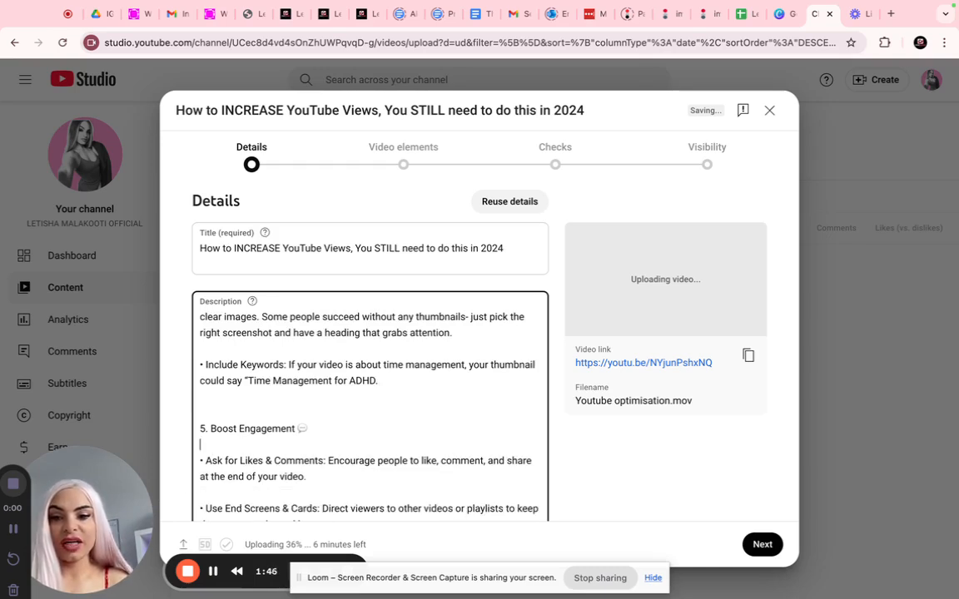
{"action": "left_click", "coordinate": [210, 409]}
{"action": "key", "text": "BackSpace"}
- Delete several of the blank lines above the "6. Create Playlists" heading in the description
{"action": "scroll", "coordinate": [210, 408], "scroll_direction": "down", "scroll_amount": 3}
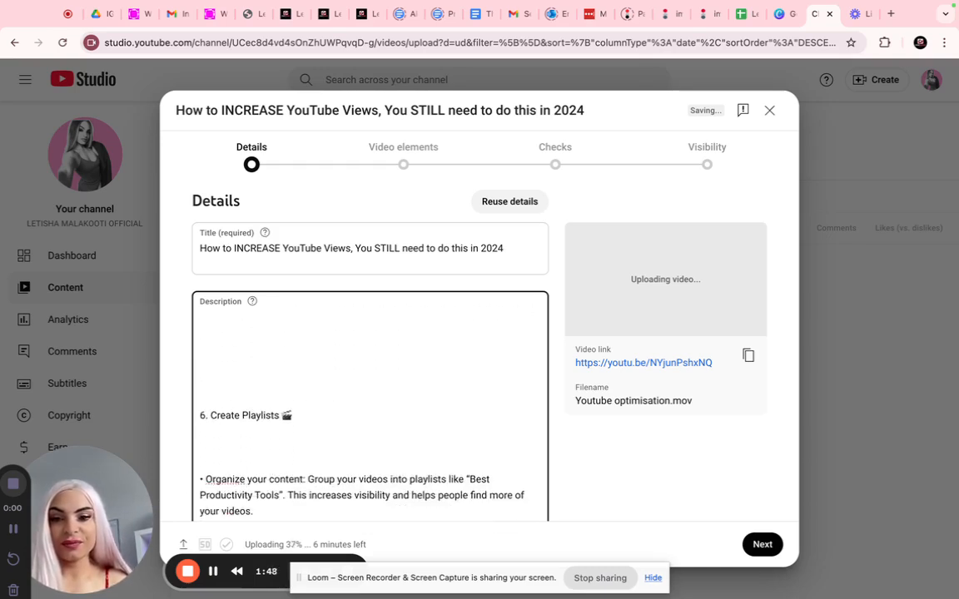
{"action": "left_click", "coordinate": [213, 392]}
{"action": "key", "text": "BackSpace"}
{"action": "key", "text": "BackSpace"}
{"action": "key", "text": "BackSpace"}
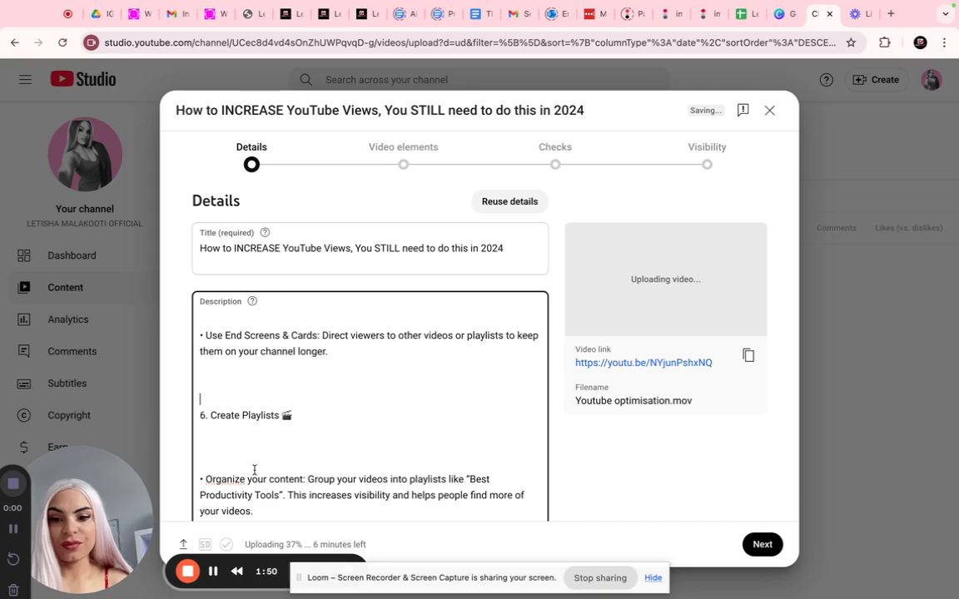
- End the description with "Come join our creators who monetise community by visiting" followed by the creator's website address, set off by blank lines
{"action": "scroll", "coordinate": [430, 358], "scroll_direction": "down", "scroll_amount": 3}
{"action": "scroll", "coordinate": [430, 358], "scroll_direction": "up", "scroll_amount": 15}
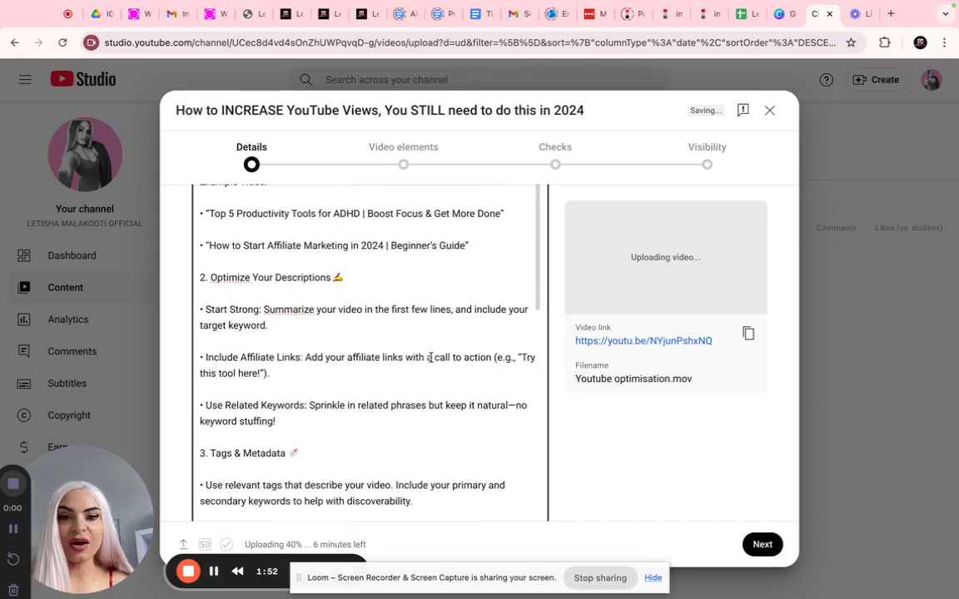
{"action": "scroll", "coordinate": [430, 358], "scroll_direction": "up", "scroll_amount": 5}
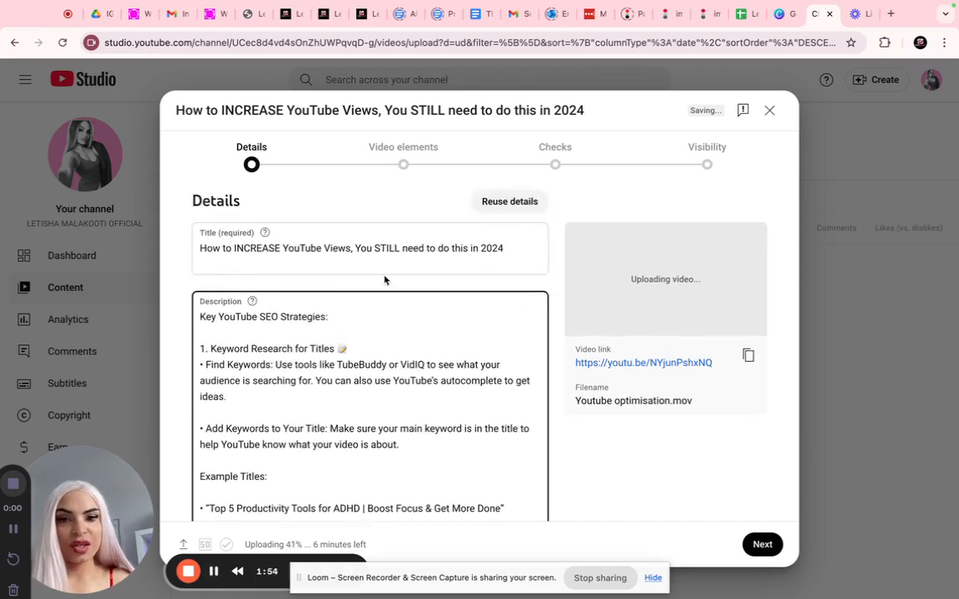
{"action": "scroll", "coordinate": [381, 370], "scroll_direction": "down", "scroll_amount": 20}
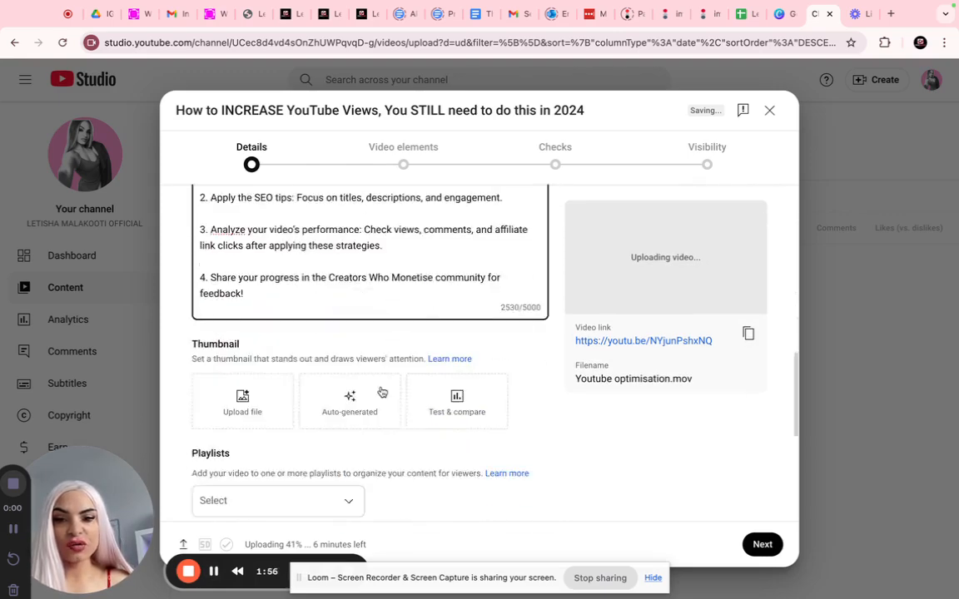
{"action": "scroll", "coordinate": [358, 333], "scroll_direction": "up", "scroll_amount": 3}
{"action": "left_click", "coordinate": [332, 287]}
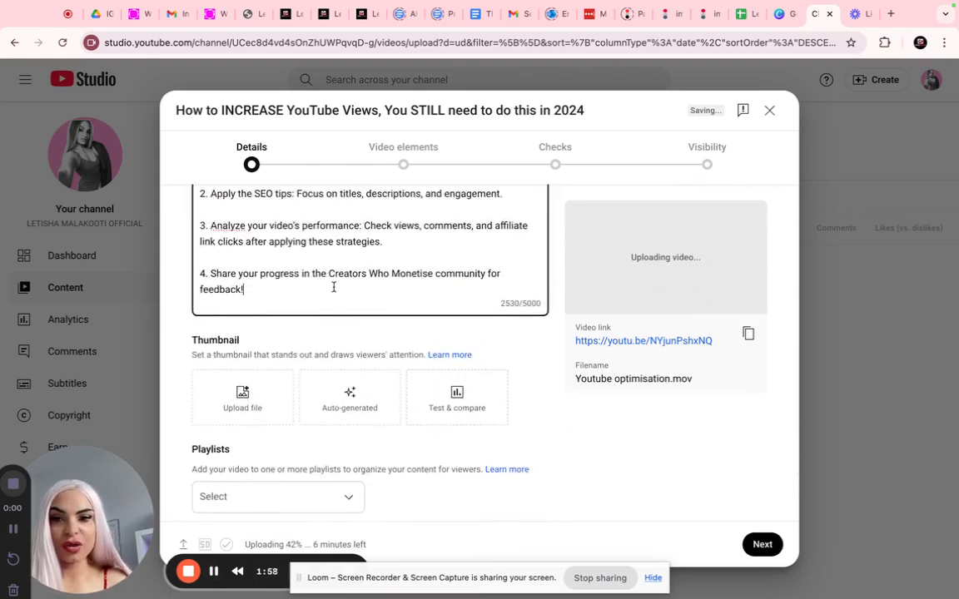
{"action": "key", "text": "Return"}
{"action": "key", "text": "Return"}
{"action": "key", "text": "Return"}
{"action": "type", "text": "Cone joi"}
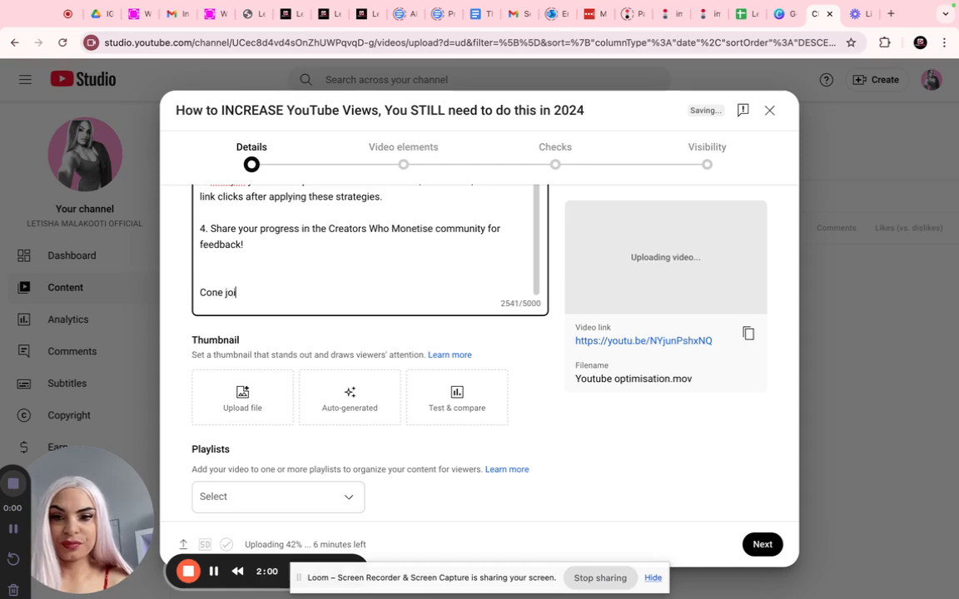
{"action": "type", "text": "me jo"}
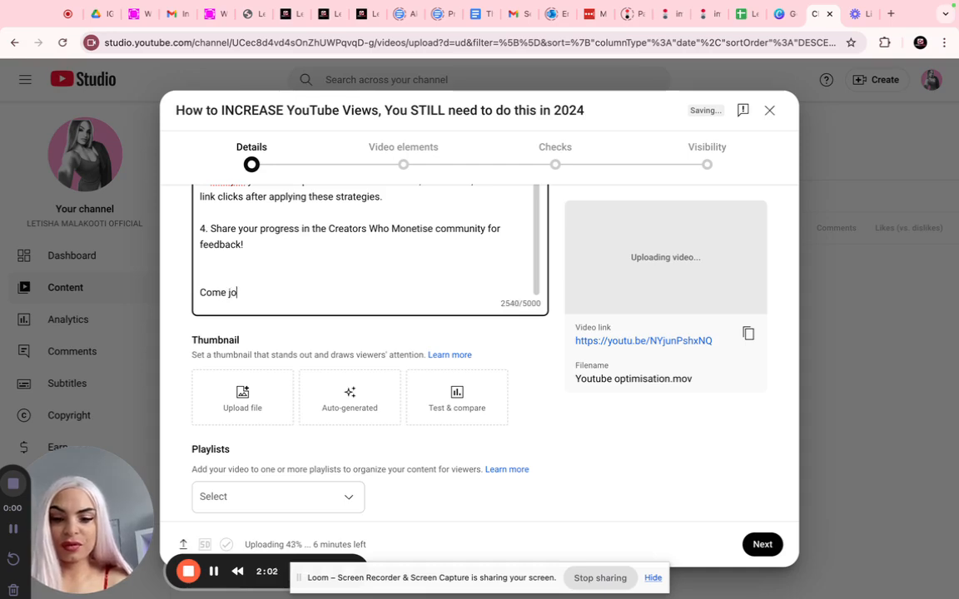
{"action": "type", "text": "in our creator"}
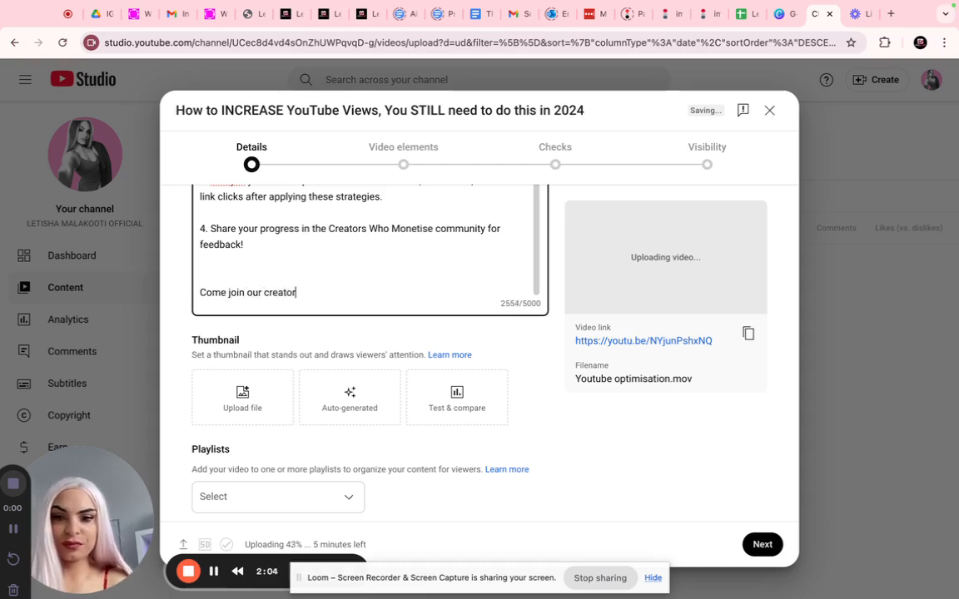
{"action": "type", "text": "s who monetise com"}
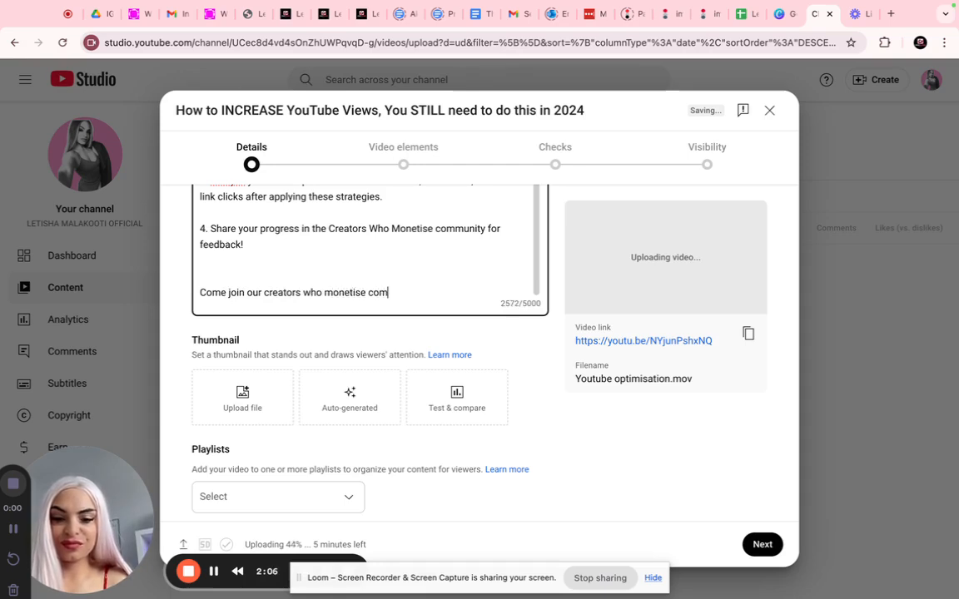
{"action": "type", "text": "munity by visiting www."}
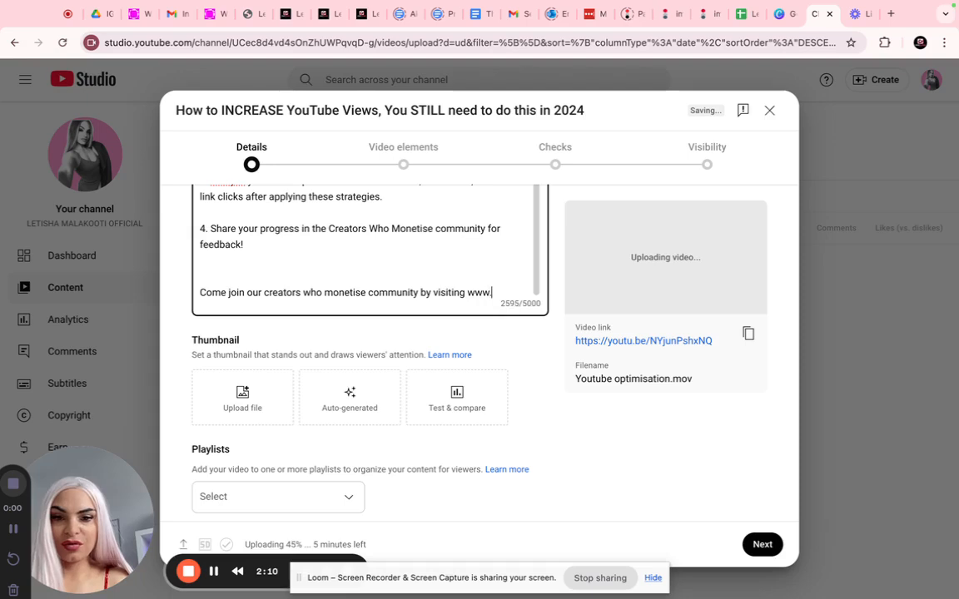
{"action": "type", "text": "letishamalakooti.co"}
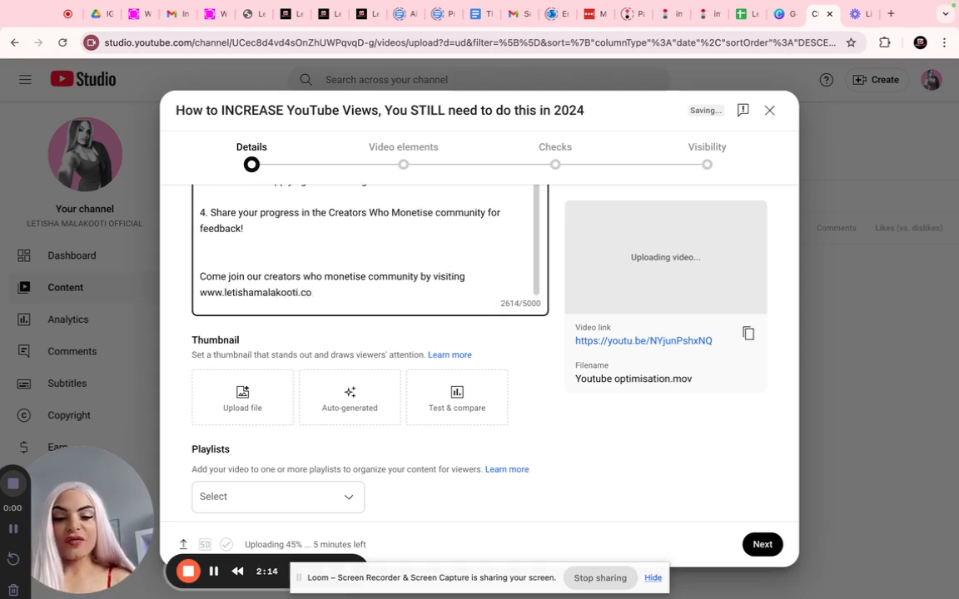
- Switch to Canva, leave the open banner design and bring up the recent designs on the home page
{"action": "left_click", "coordinate": [773, 30]}
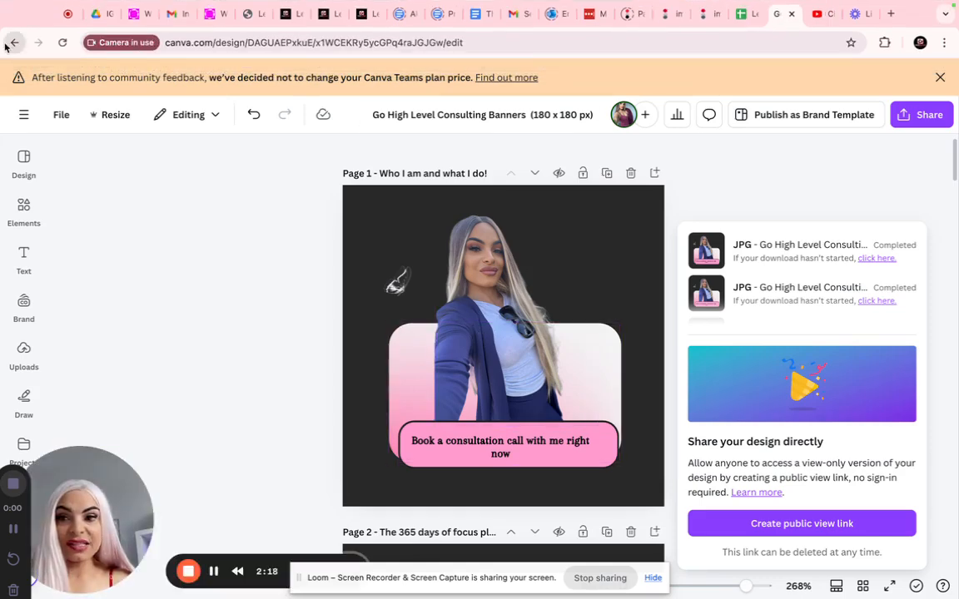
{"action": "left_click", "coordinate": [13, 43]}
{"action": "scroll", "coordinate": [406, 360], "scroll_direction": "down", "scroll_amount": 3}
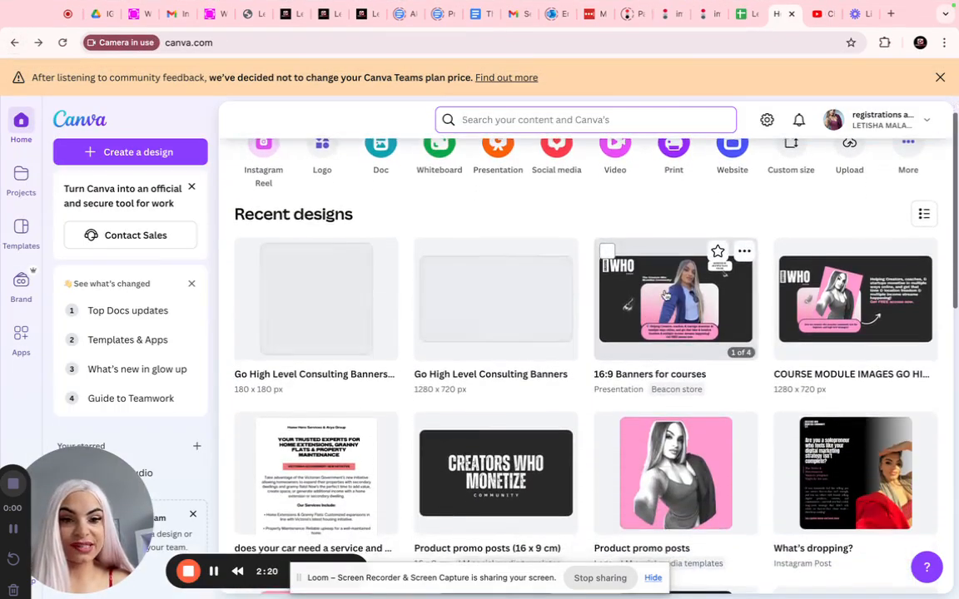
- Switch back to the YouTube Studio upload and bring the thumbnail and playlist settings into view
{"action": "left_click", "coordinate": [862, 14]}
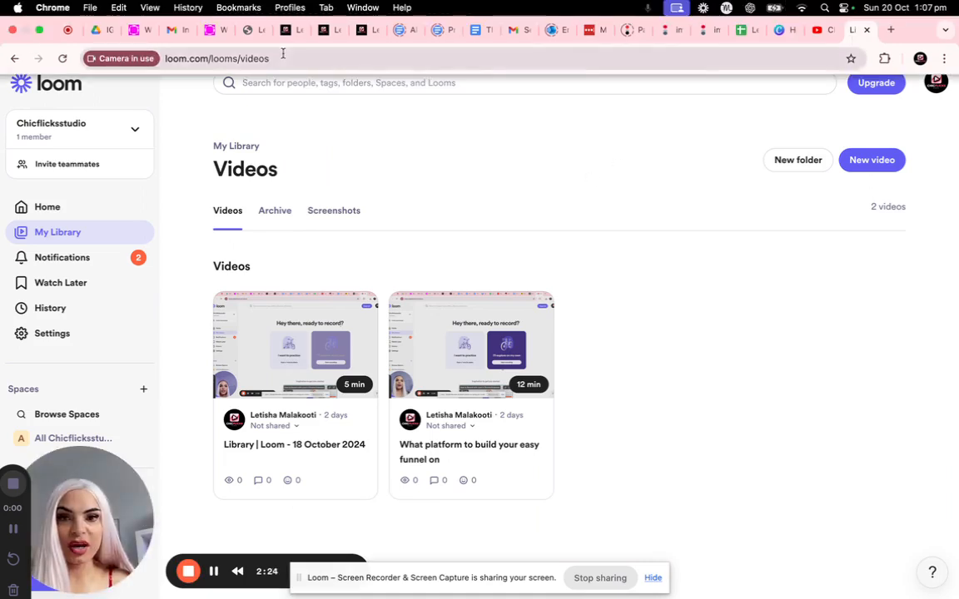
{"action": "left_click", "coordinate": [284, 31]}
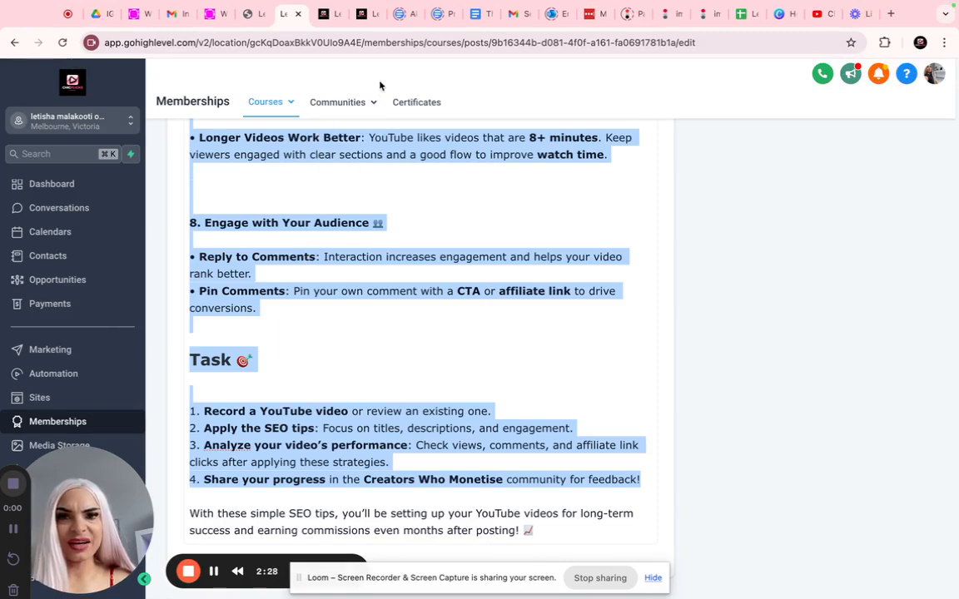
{"action": "left_click", "coordinate": [817, 13]}
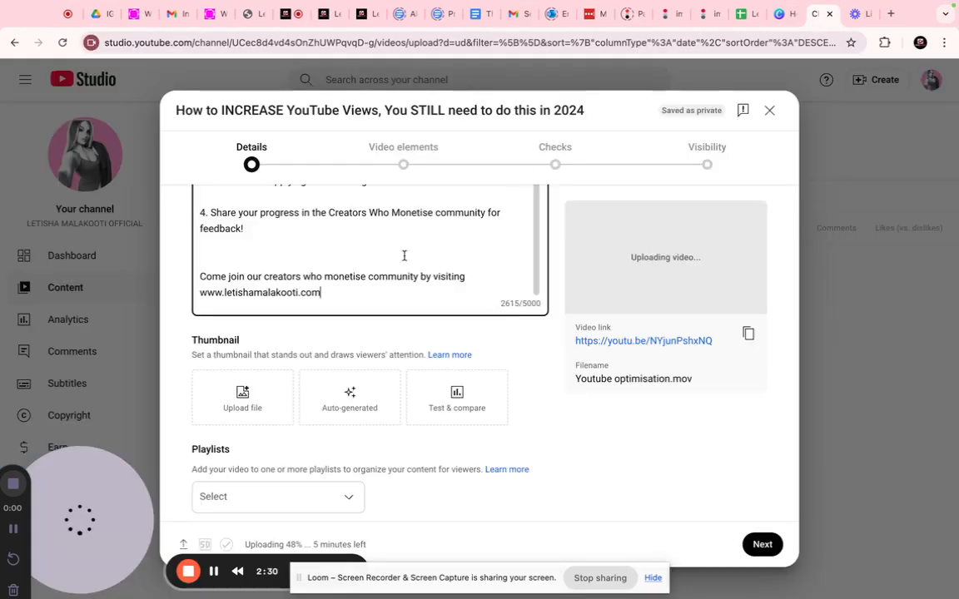
{"action": "scroll", "coordinate": [303, 310], "scroll_direction": "down", "scroll_amount": 2}
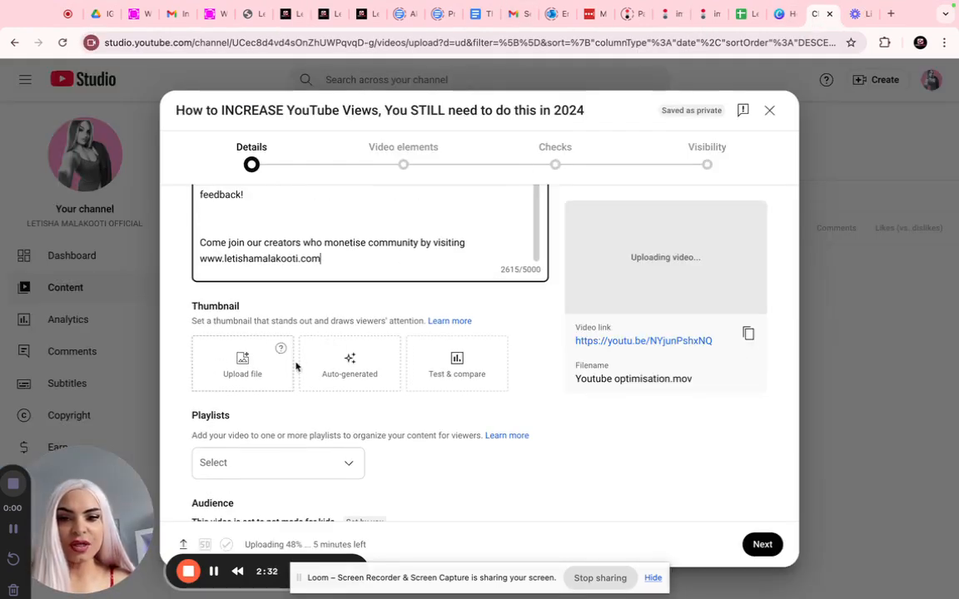
- Add the video to the playlist "Software reviews for creators who seek to monetise"
{"action": "left_click", "coordinate": [278, 456]}
{"action": "scroll", "coordinate": [280, 458], "scroll_direction": "down", "scroll_amount": 2}
{"action": "scroll", "coordinate": [281, 458], "scroll_direction": "down", "scroll_amount": 10}
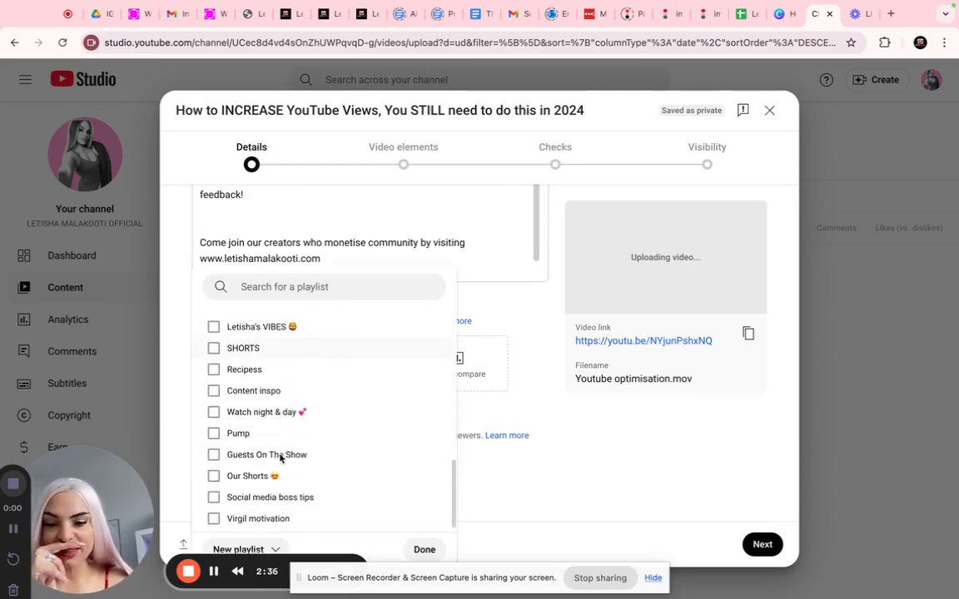
{"action": "scroll", "coordinate": [280, 458], "scroll_direction": "up", "scroll_amount": 12}
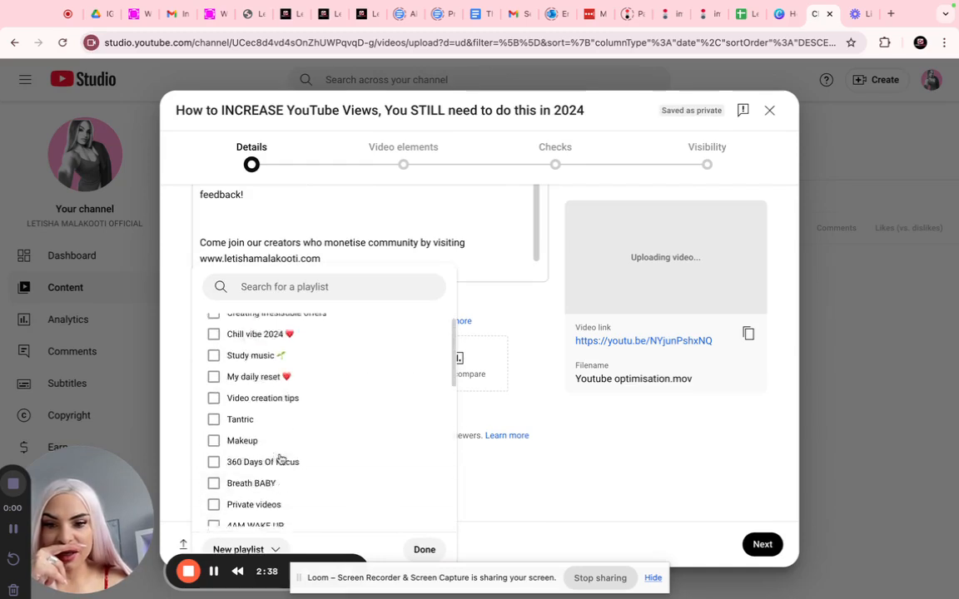
{"action": "scroll", "coordinate": [269, 496], "scroll_direction": "down", "scroll_amount": 4}
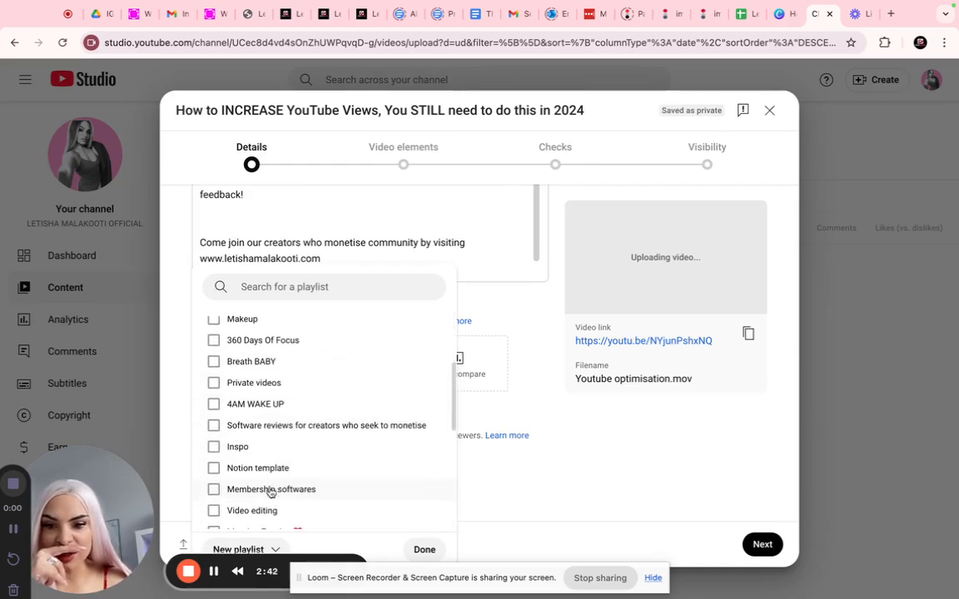
{"action": "left_click", "coordinate": [247, 424]}
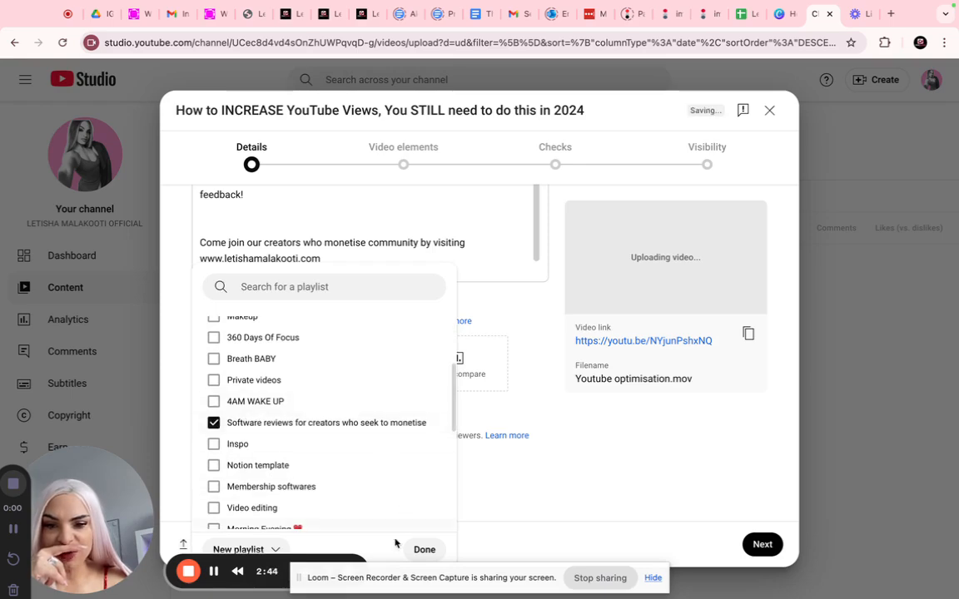
{"action": "left_click", "coordinate": [420, 549]}
- Reveal the additional video details and add the tag "how to increase views on youtube"
{"action": "scroll", "coordinate": [417, 553], "scroll_direction": "down", "scroll_amount": 3}
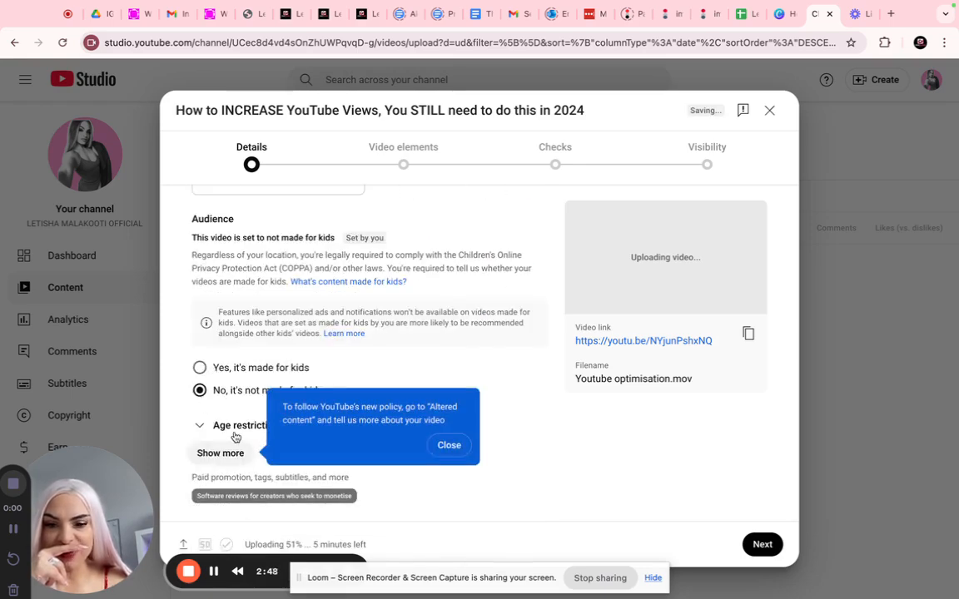
{"action": "left_click", "coordinate": [204, 456]}
{"action": "scroll", "coordinate": [216, 462], "scroll_direction": "down", "scroll_amount": 4}
{"action": "scroll", "coordinate": [228, 462], "scroll_direction": "down", "scroll_amount": 10}
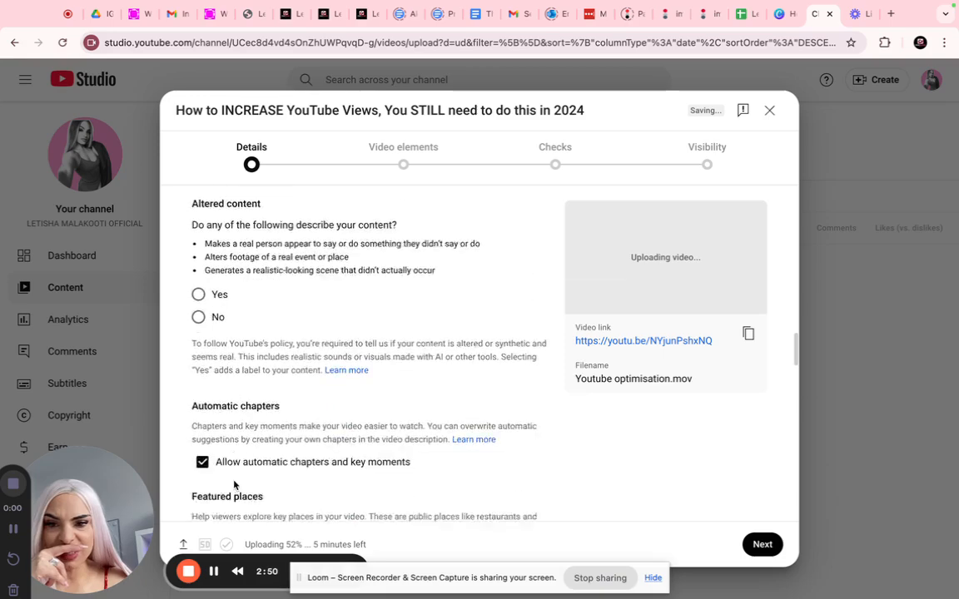
{"action": "scroll", "coordinate": [232, 483], "scroll_direction": "up", "scroll_amount": 3}
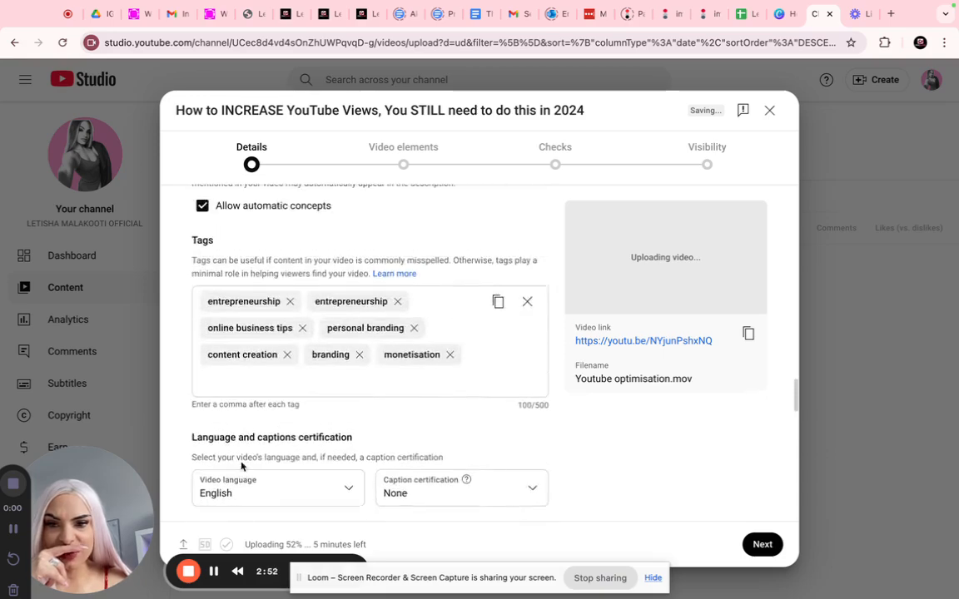
{"action": "left_click", "coordinate": [347, 377]}
{"action": "type", "text": "how to "}
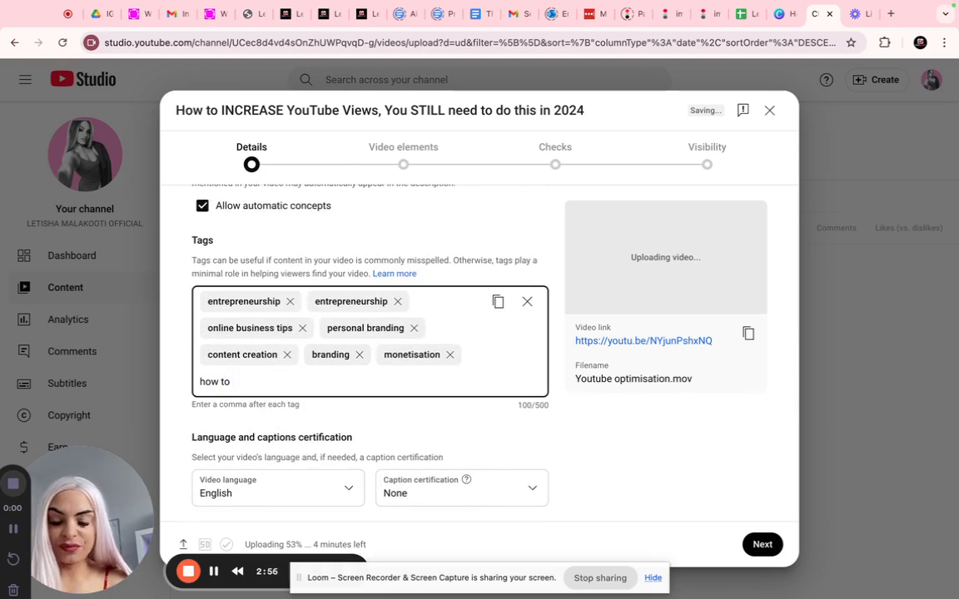
{"action": "type", "text": "you"}
{"action": "key", "text": "BackSpace"}
{"action": "key", "text": "BackSpace"}
{"action": "type", "text": "increase vie"}
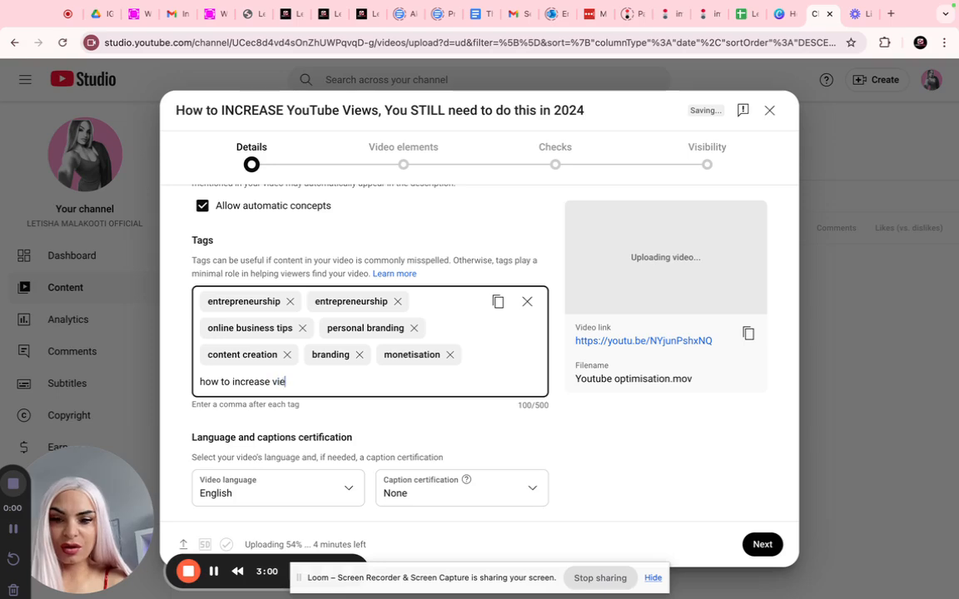
{"action": "type", "text": "ws on youtube"}
{"action": "key", "text": "Return"}
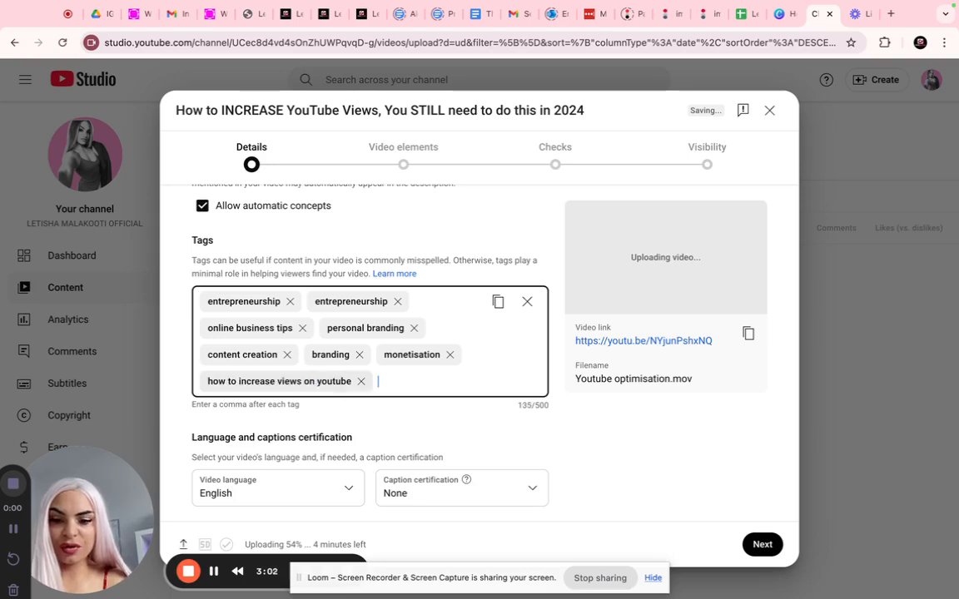
- Add the tags "youtube optimisation" and "content creation tips" to the video
{"action": "type", "text": "youtube optimisation"}
{"action": "key", "text": "Return"}
{"action": "type", "text": "content creation tip"}
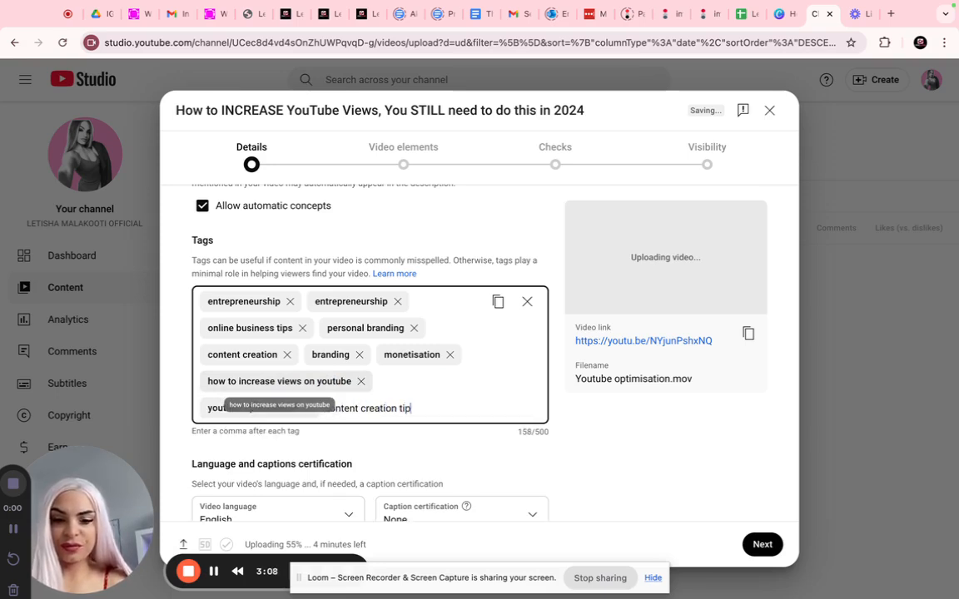
{"action": "type", "text": "s"}
{"action": "key", "text": "Return"}
- Add the tags "how to start a youtube channel" and "digital marketing tips" to the video
{"action": "type", "text": "how to star"}
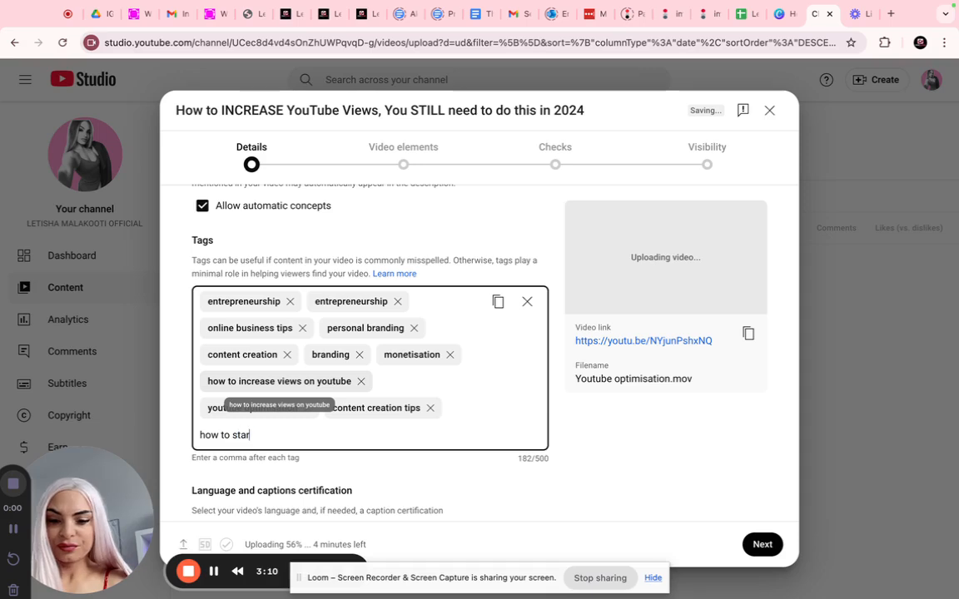
{"action": "type", "text": "t a youtube channel"}
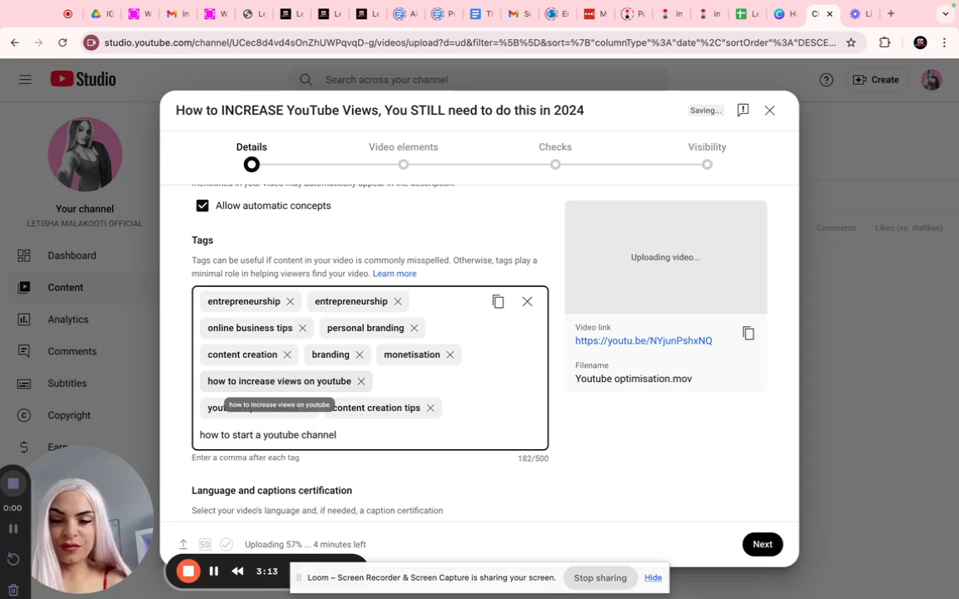
{"action": "key", "text": "Return"}
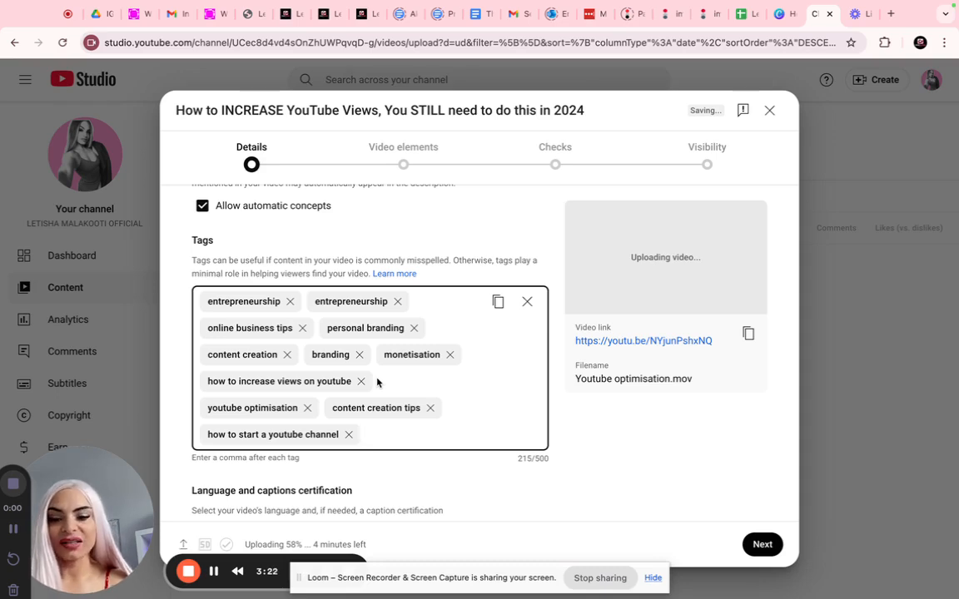
{"action": "type", "text": "digital marketing "}
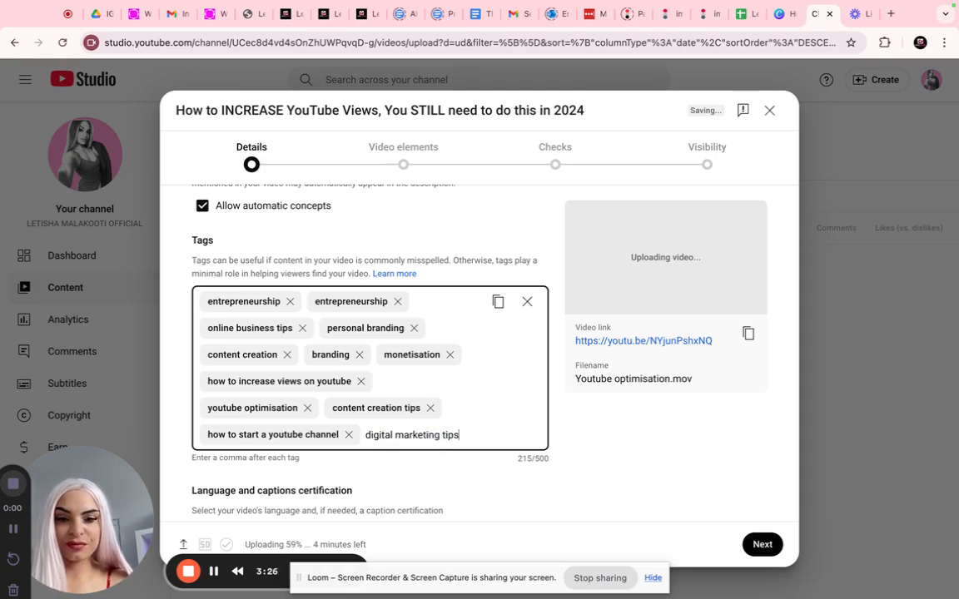
{"action": "type", "text": "tips"}
{"action": "key", "text": "comma"}
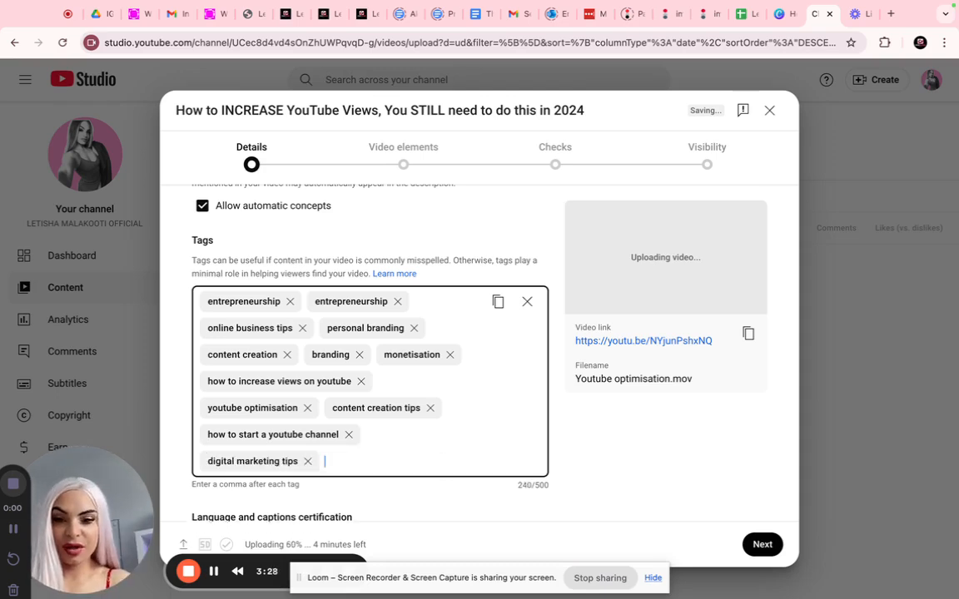
{"action": "type", "text": "y"}
{"action": "key", "text": "BackSpace"}
{"action": "key", "text": "BackSpace"}
{"action": "key", "text": "BackSpace"}
{"action": "key", "text": "BackSpace"}
{"action": "key", "text": "BackSpace"}
{"action": "key", "text": "BackSpace"}
{"action": "key", "text": "BackSpace"}
{"action": "key", "text": "BackSpace"}
{"action": "key", "text": "BackSpace"}
{"action": "key", "text": "BackSpace"}
- Look over the remaining language, category and comment settings and continue to the Video elements stage
{"action": "scroll", "coordinate": [350, 403], "scroll_direction": "down", "scroll_amount": 8}
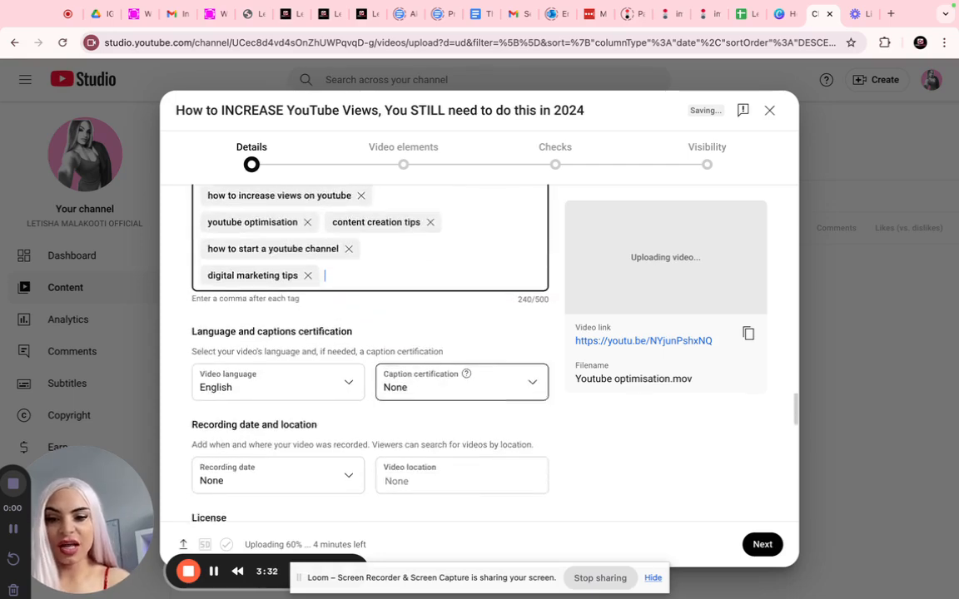
{"action": "scroll", "coordinate": [350, 403], "scroll_direction": "down", "scroll_amount": 4}
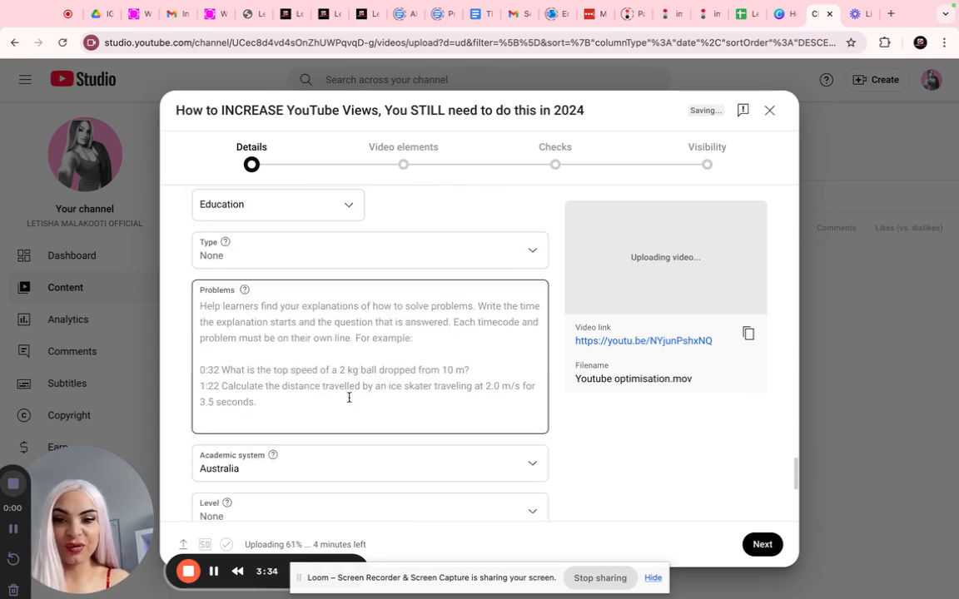
{"action": "scroll", "coordinate": [350, 403], "scroll_direction": "down", "scroll_amount": 3}
{"action": "scroll", "coordinate": [316, 400], "scroll_direction": "up", "scroll_amount": 1}
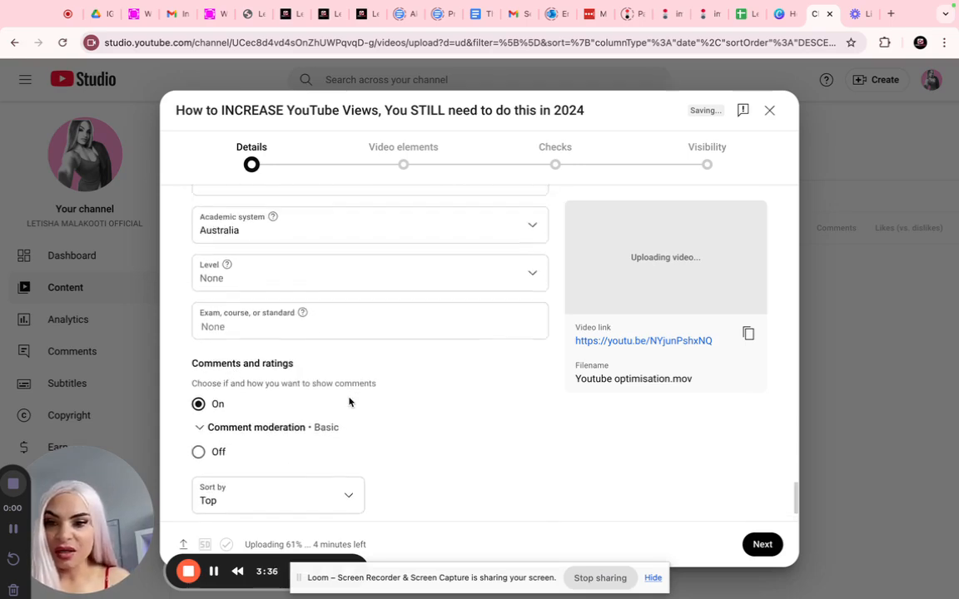
{"action": "scroll", "coordinate": [202, 434], "scroll_direction": "down", "scroll_amount": 2}
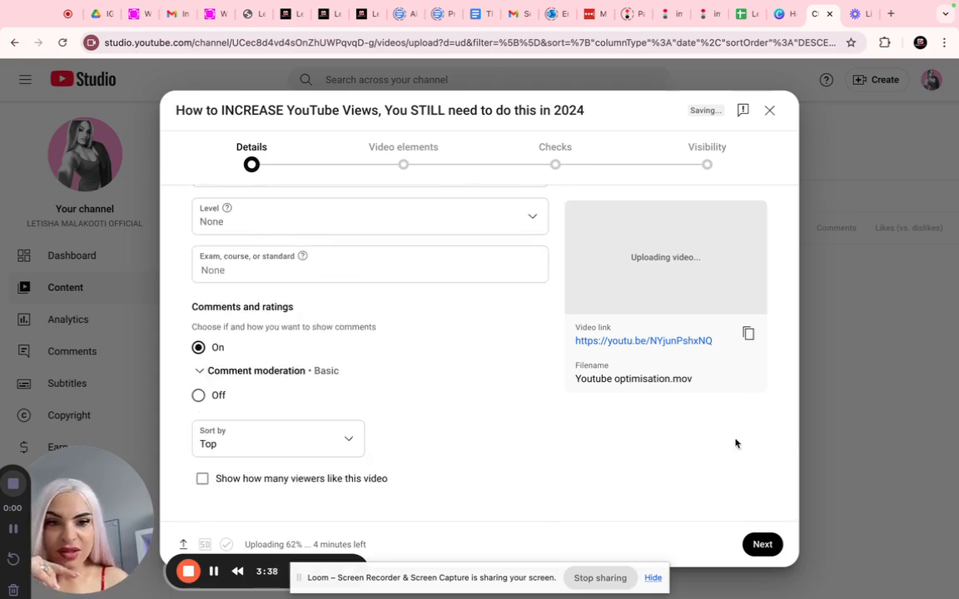
{"action": "left_click", "coordinate": [762, 545]}
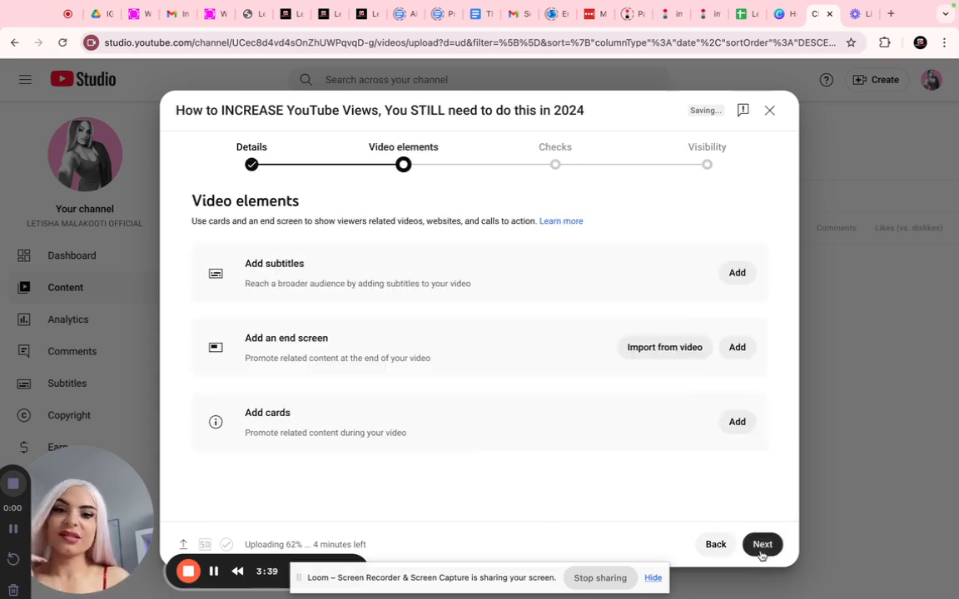
- View the ways to add captions in the subtitle editor and close it without adding any
{"action": "left_click", "coordinate": [737, 273]}
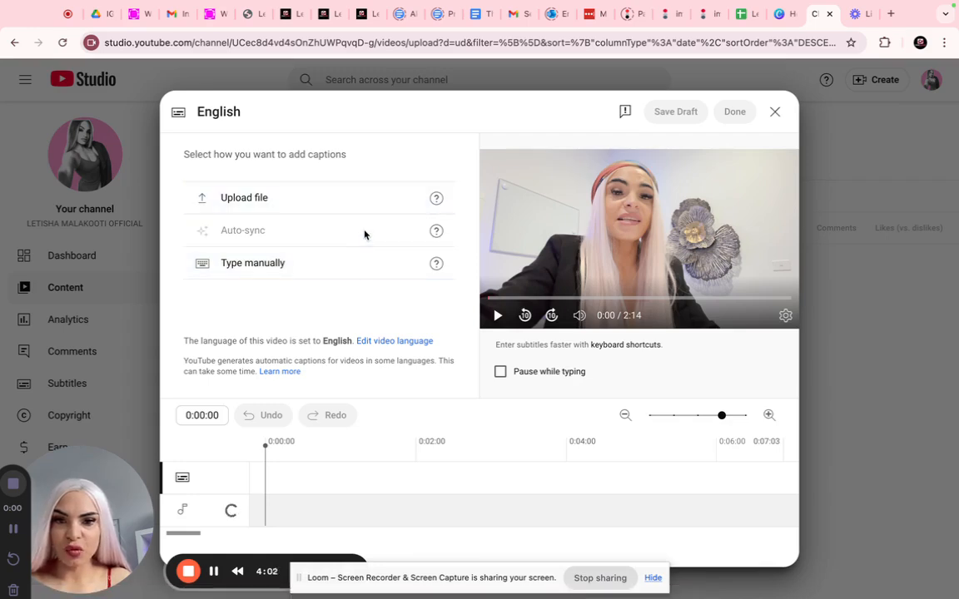
{"action": "left_click", "coordinate": [776, 112]}
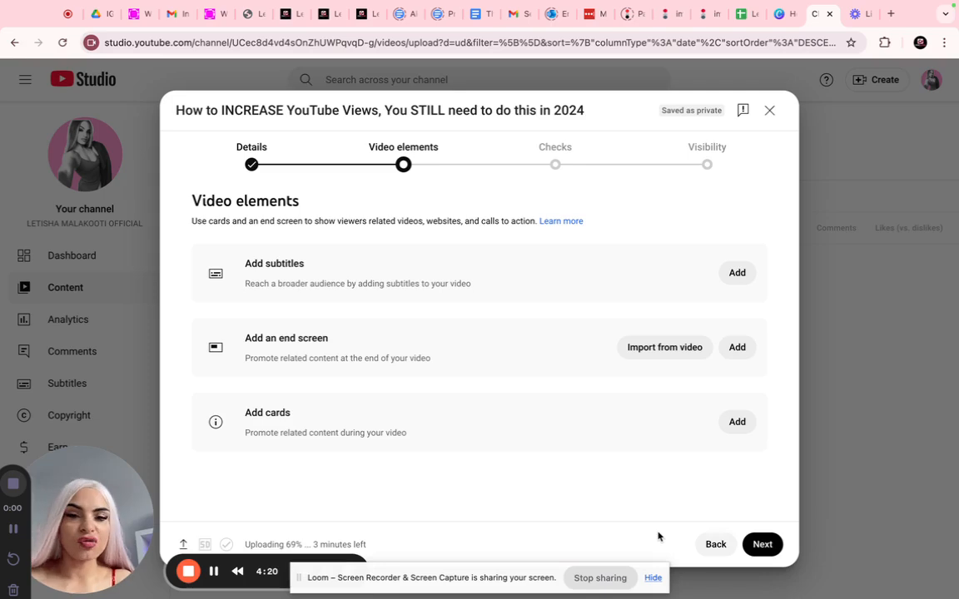
- Advance through Checks to the Visibility stage and look over the publishing and scheduling options
{"action": "left_click", "coordinate": [760, 548]}
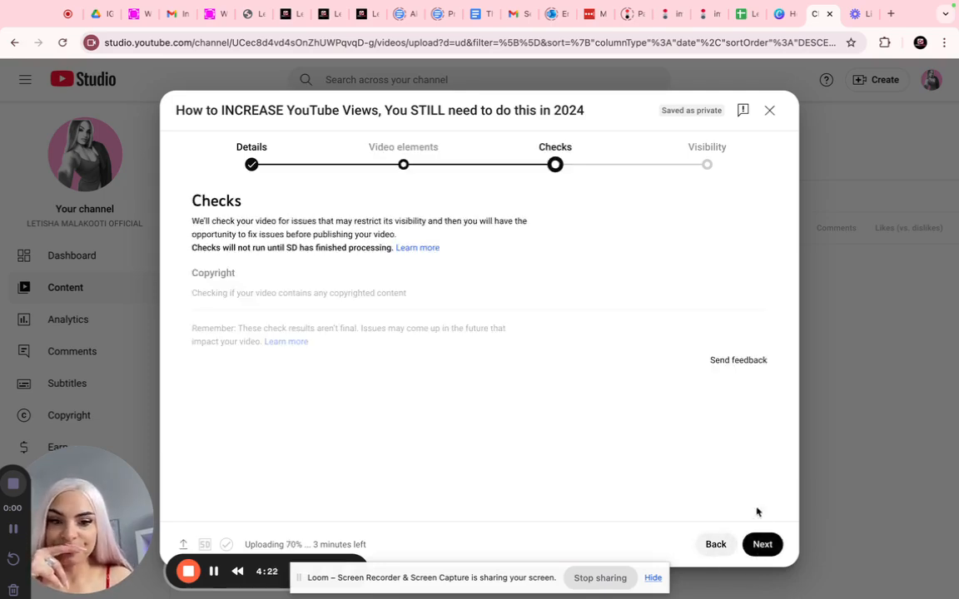
{"action": "left_click", "coordinate": [760, 545]}
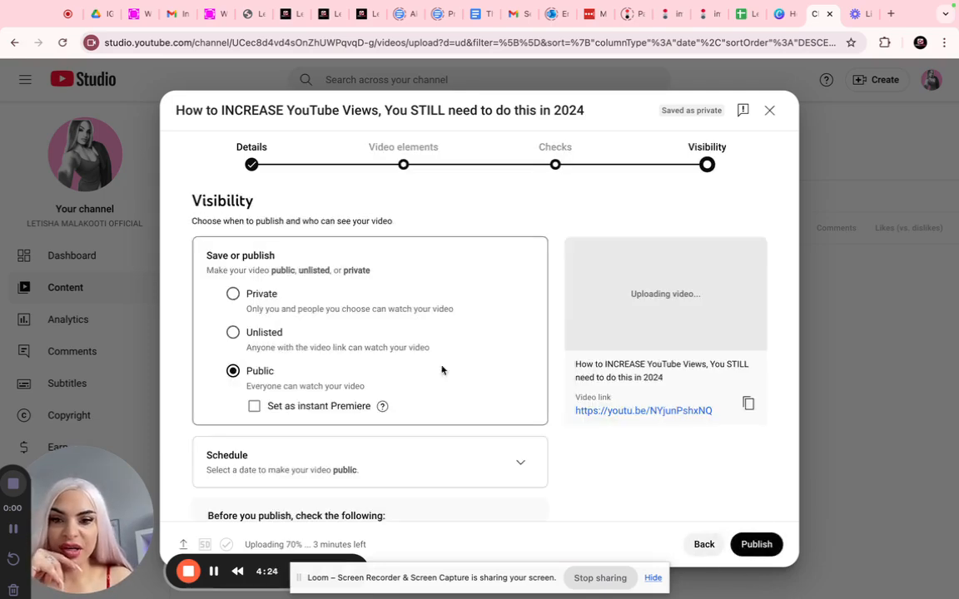
{"action": "scroll", "coordinate": [254, 422], "scroll_direction": "down", "scroll_amount": 3}
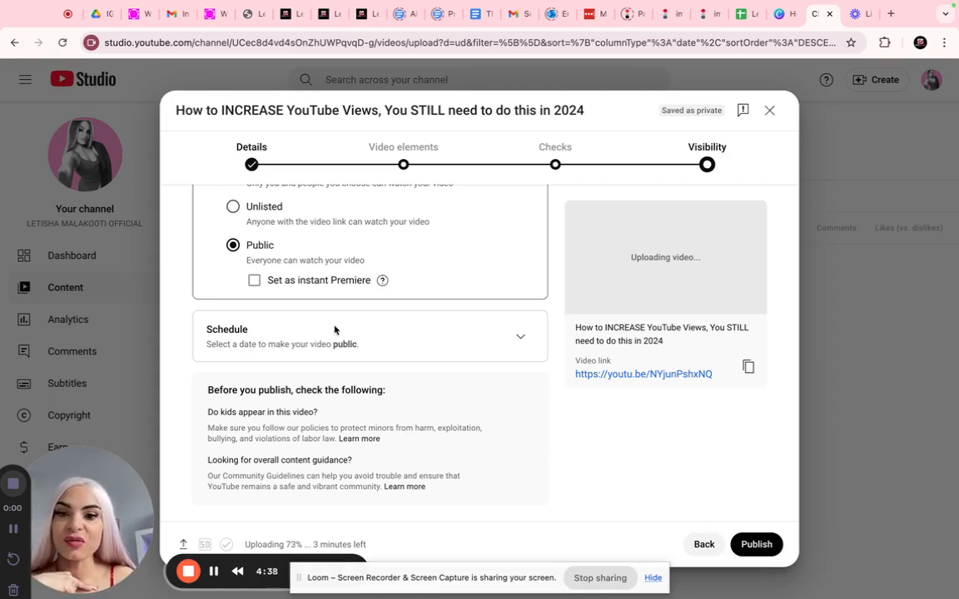
{"action": "scroll", "coordinate": [379, 422], "scroll_direction": "up", "scroll_amount": 3}
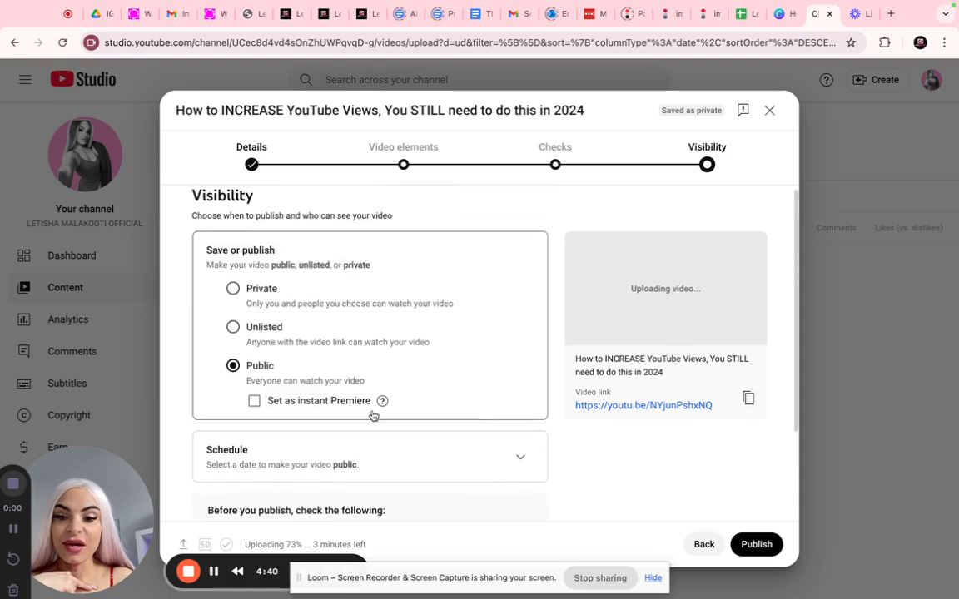
{"action": "scroll", "coordinate": [304, 470], "scroll_direction": "up", "scroll_amount": 1}
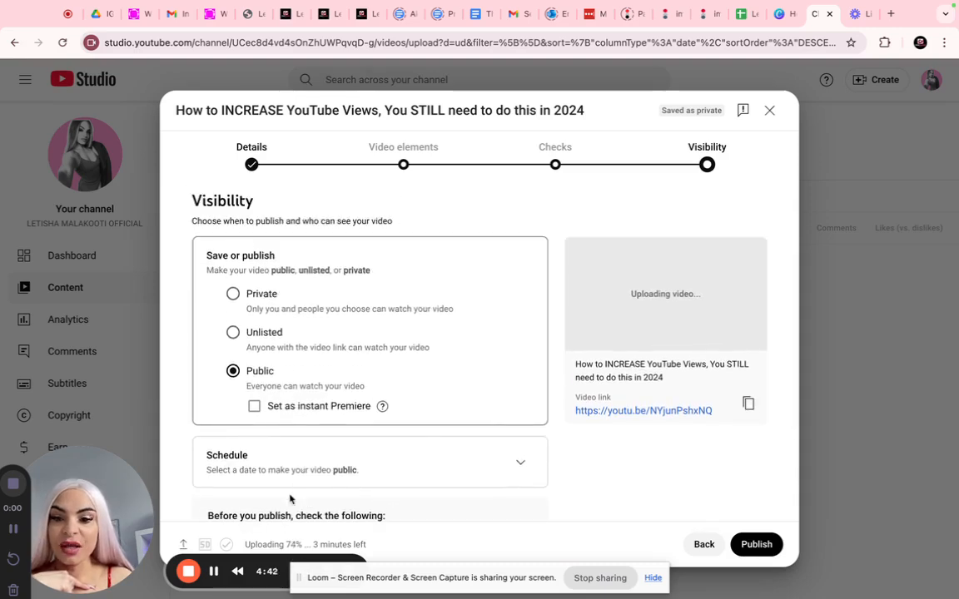
{"action": "scroll", "coordinate": [301, 505], "scroll_direction": "down", "scroll_amount": 3}
{"action": "left_click", "coordinate": [704, 544]}
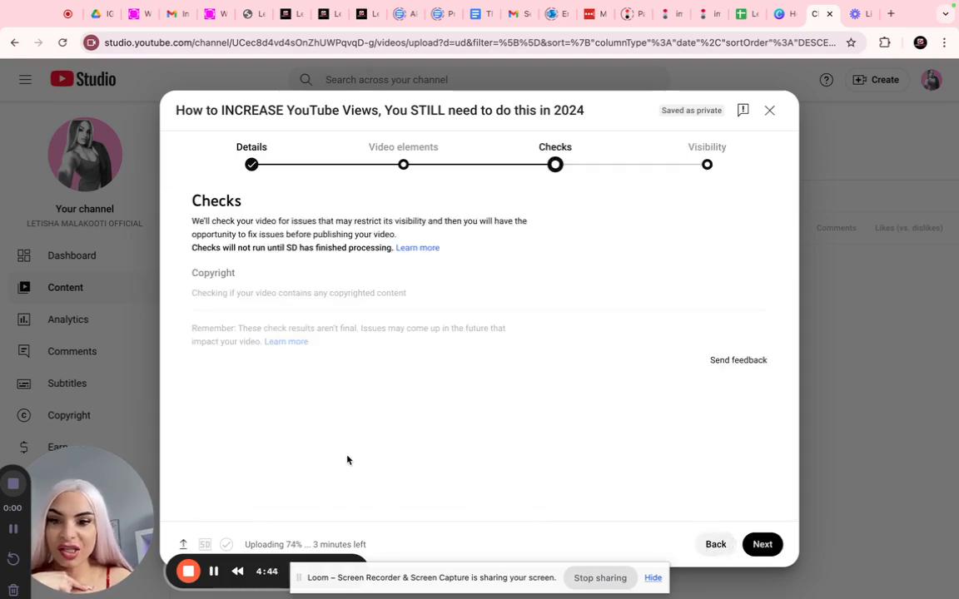
{"action": "left_click", "coordinate": [715, 545]}
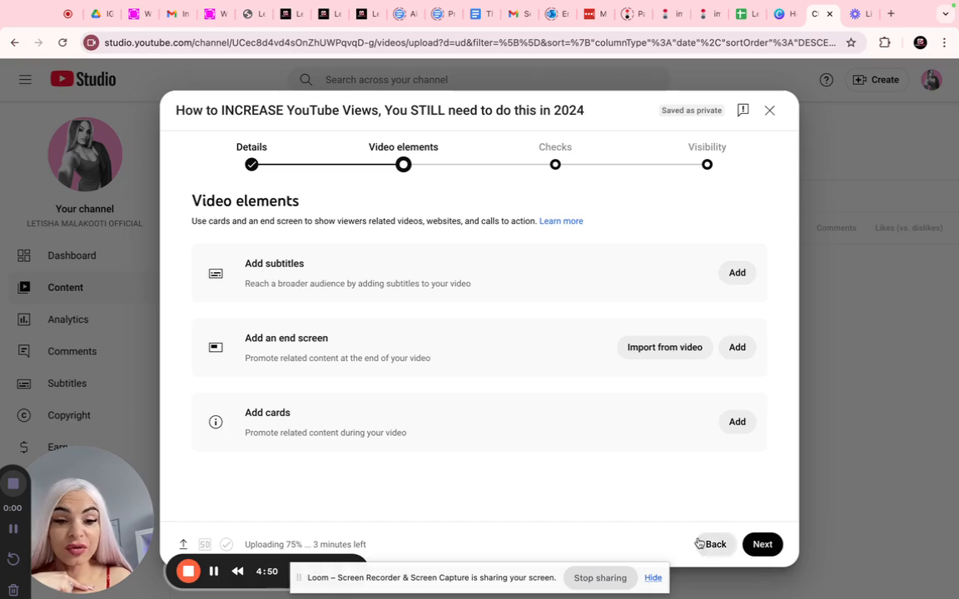
{"action": "left_click", "coordinate": [761, 544]}
{"action": "left_click", "coordinate": [760, 545]}
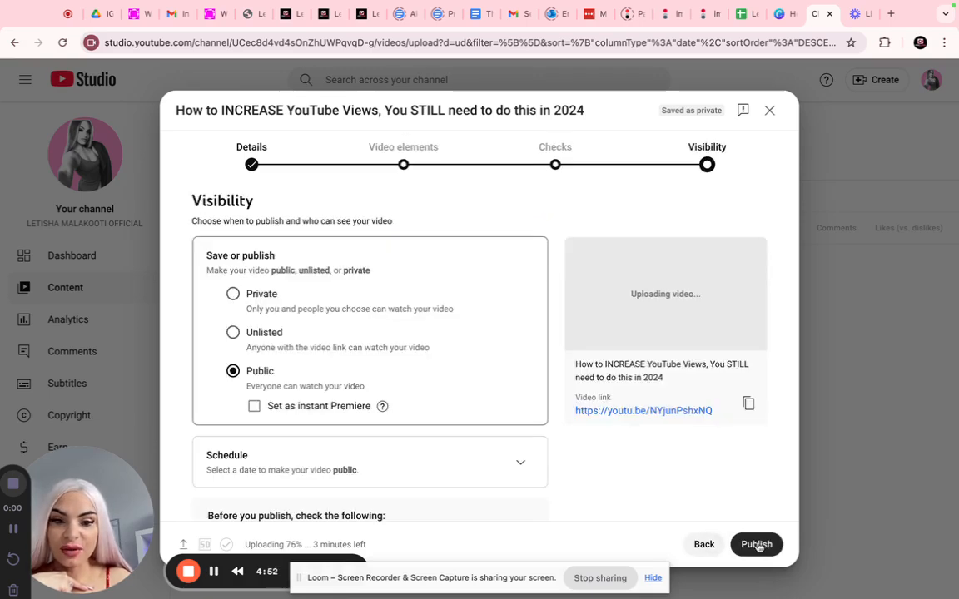
- Publish the video with its visibility set to Public
{"action": "left_click", "coordinate": [759, 546]}
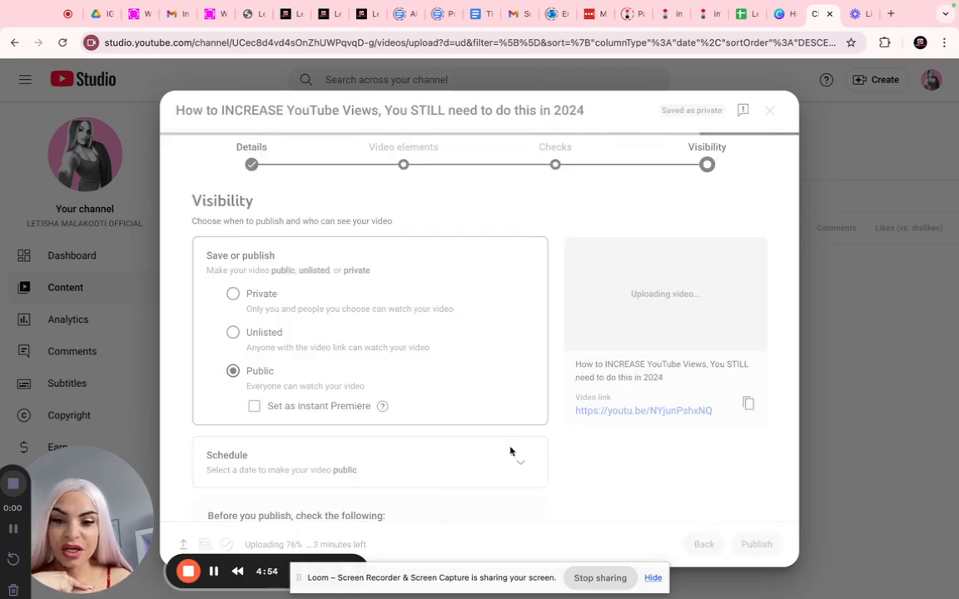